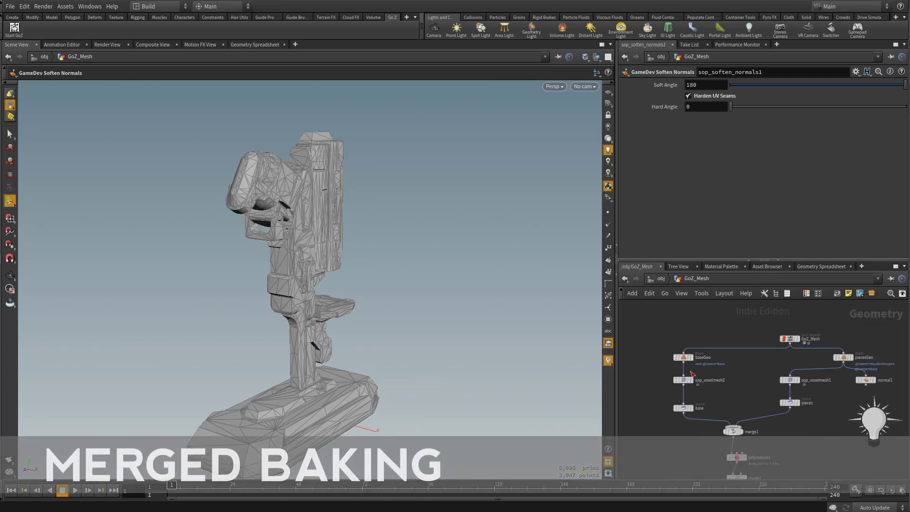
# Add a Transform node below the sop_soften_normals1 node in the GoZ_Mesh network.
pyautogui.moveTo(729, 363); pyautogui.dragTo(717, 329, button='middle')
pyautogui.moveTo(817, 426); pyautogui.dragTo(813, 368, button='middle')
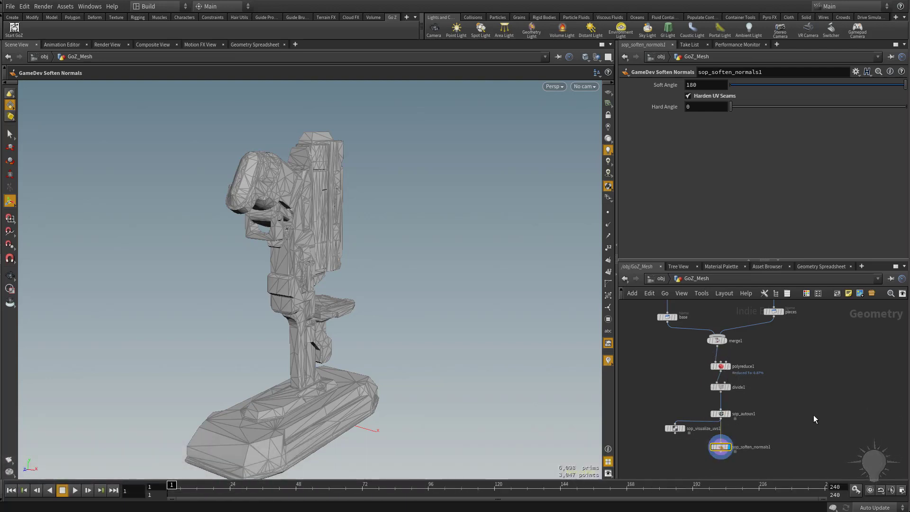
pyautogui.moveTo(814, 415); pyautogui.dragTo(790, 399, button='middle')
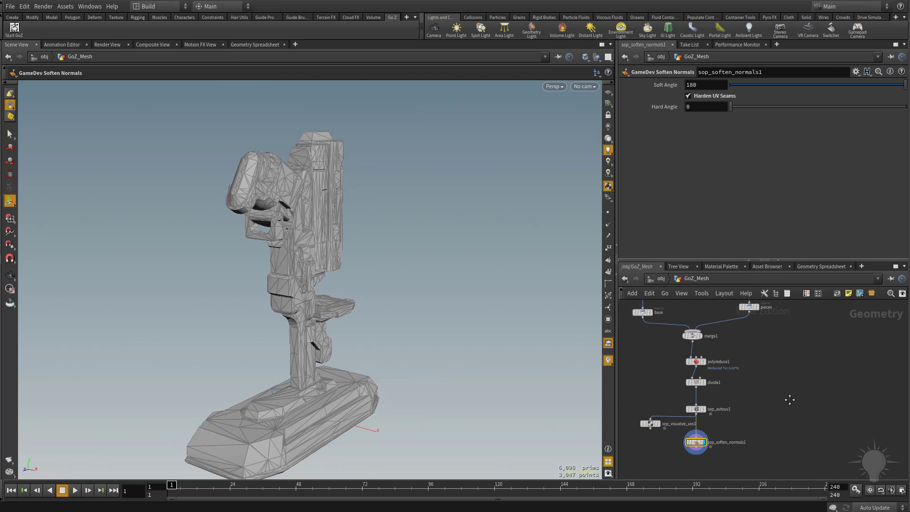
pyautogui.press('Tab')
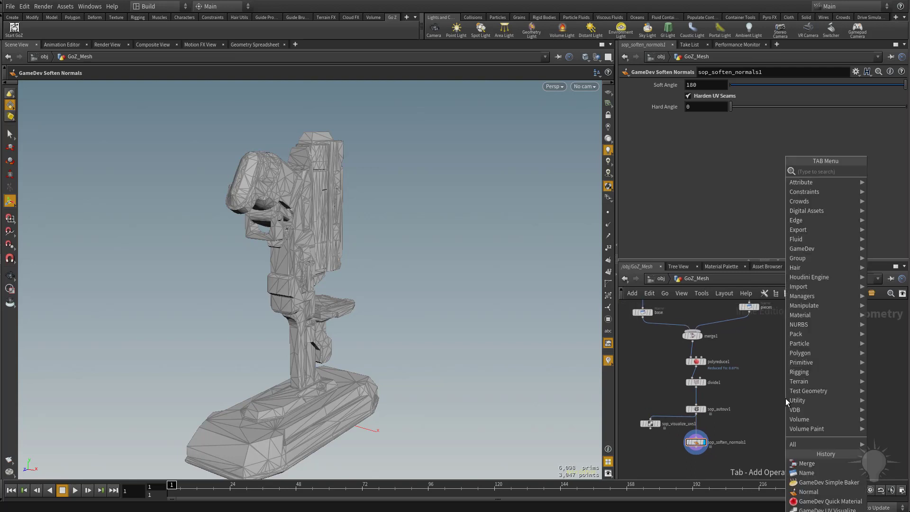
pyautogui.write('trans')
pyautogui.press('Return')
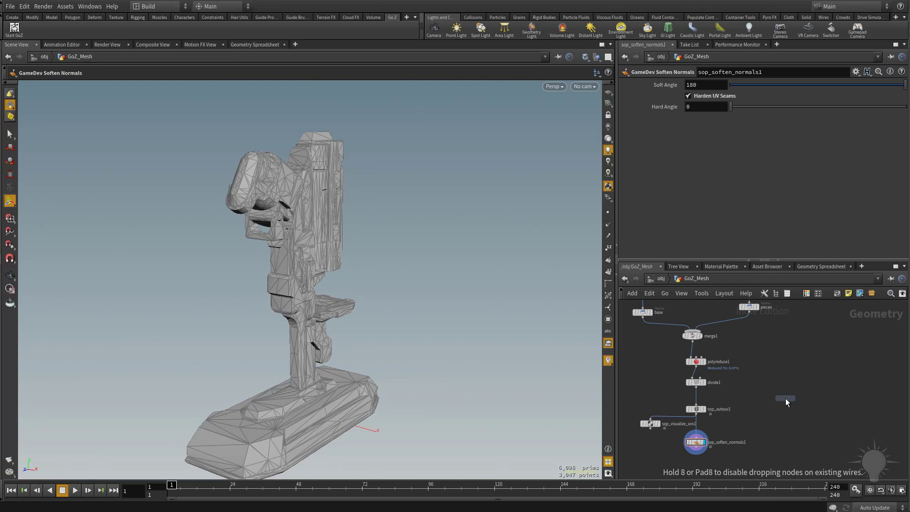
pyautogui.click(786, 398)
pyautogui.moveTo(786, 399); pyautogui.dragTo(705, 473)
# Wire the output of sop_soften_normals1 into the new Transform node and display the Transform.
pyautogui.moveTo(781, 417); pyautogui.dragTo(826, 353, button='middle')
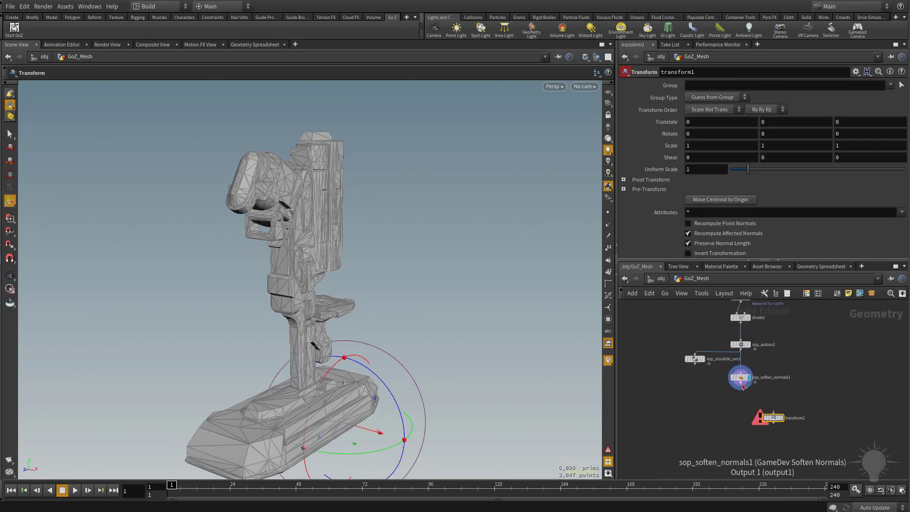
pyautogui.moveTo(743, 386); pyautogui.dragTo(773, 413)
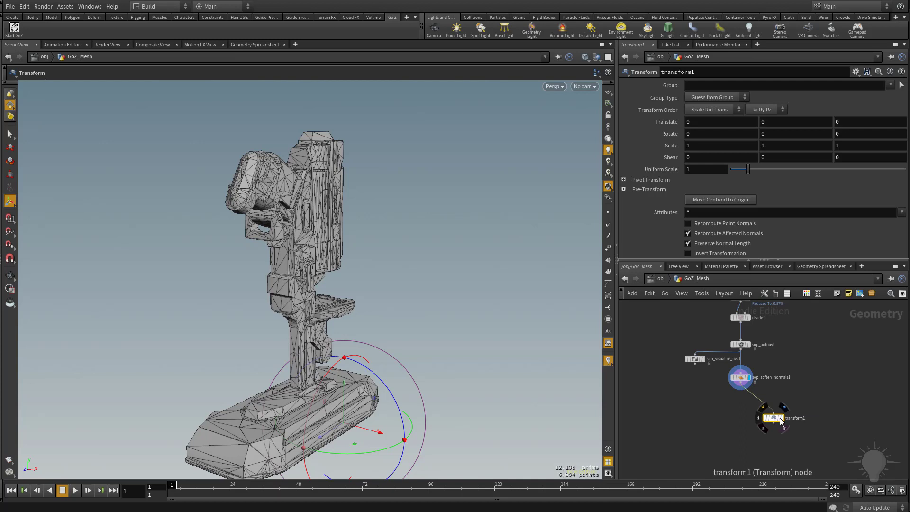
pyautogui.click(781, 420)
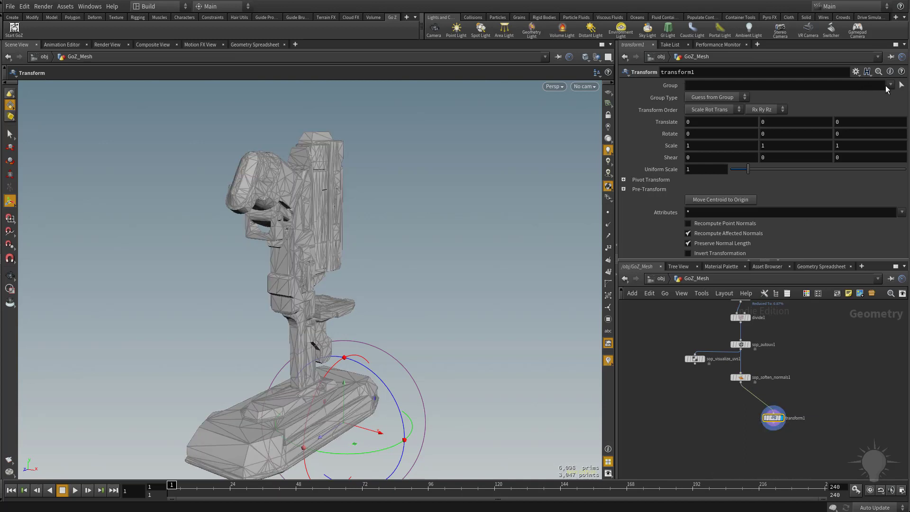
pyautogui.click(890, 86)
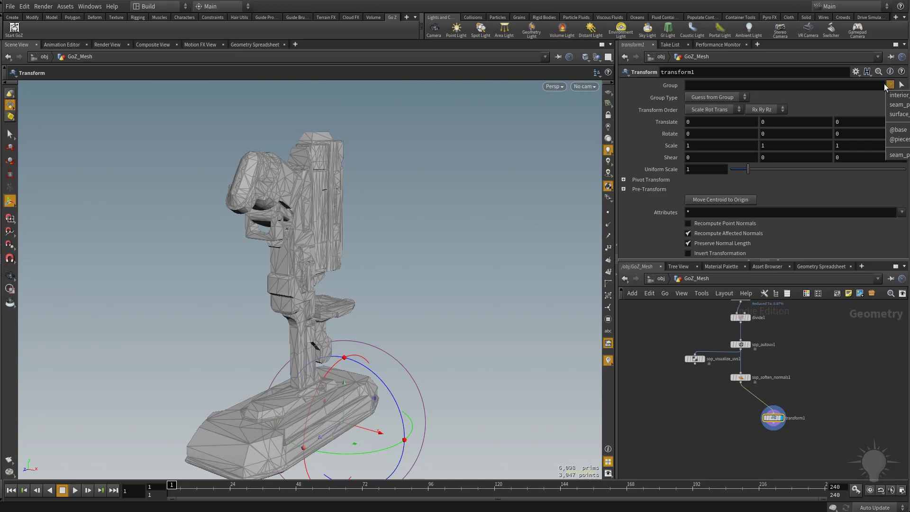
pyautogui.click(898, 130)
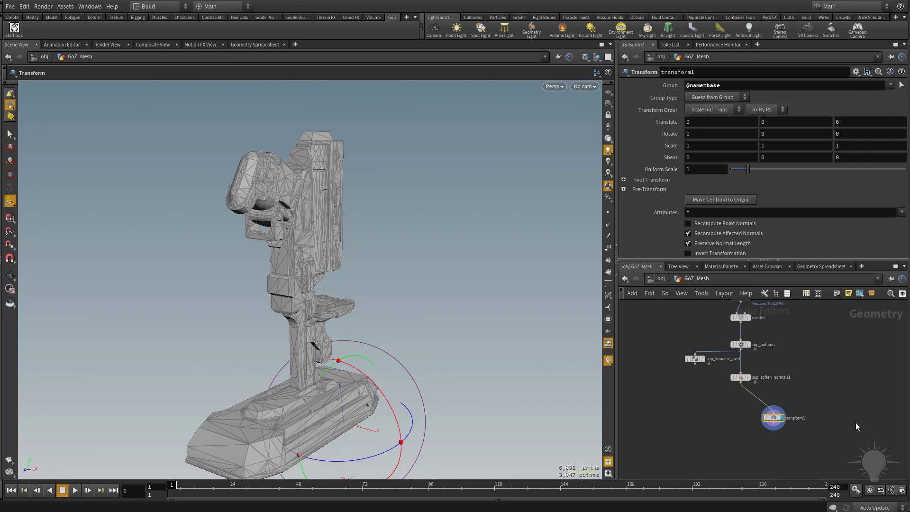
pyautogui.click(705, 125)
pyautogui.write('25')
pyautogui.press('Return')
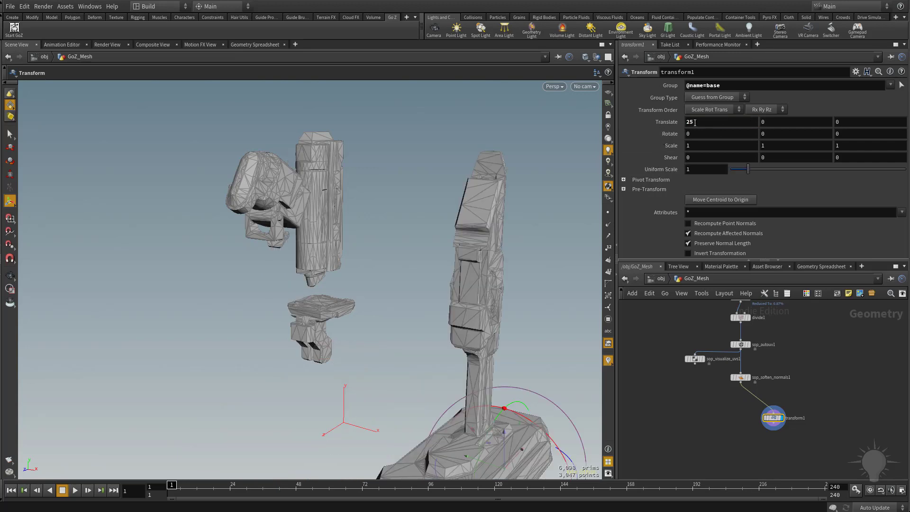
# Set the X translation of the base group to 50 so it sits farther from the pieces.
pyautogui.moveTo(697, 122); pyautogui.dragTo(675, 125)
pyautogui.write('50')
pyautogui.press('Return')
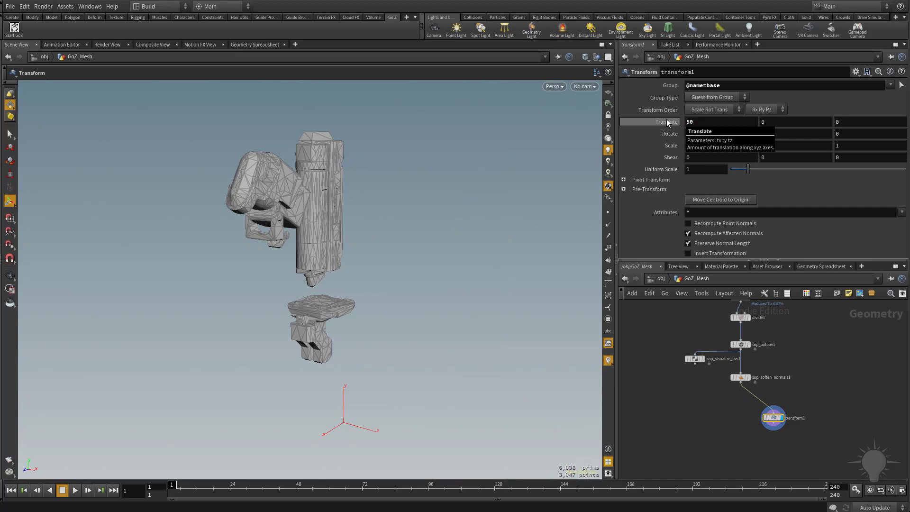
pyautogui.keyDown('alt'); pyautogui.moveTo(421, 265); pyautogui.dragTo(349, 203, button='right'); pyautogui.keyUp('alt')
pyautogui.keyDown('alt'); pyautogui.moveTo(350, 203); pyautogui.dragTo(213, 178, button='middle'); pyautogui.keyUp('alt')
pyautogui.keyDown('alt'); pyautogui.moveTo(213, 179); pyautogui.dragTo(246, 187); pyautogui.keyUp('alt')
pyautogui.press('Return')
# Display the high-resolution geometry of the baseGeo blast node.
pyautogui.moveTo(840, 387); pyautogui.dragTo(792, 417, button='middle')
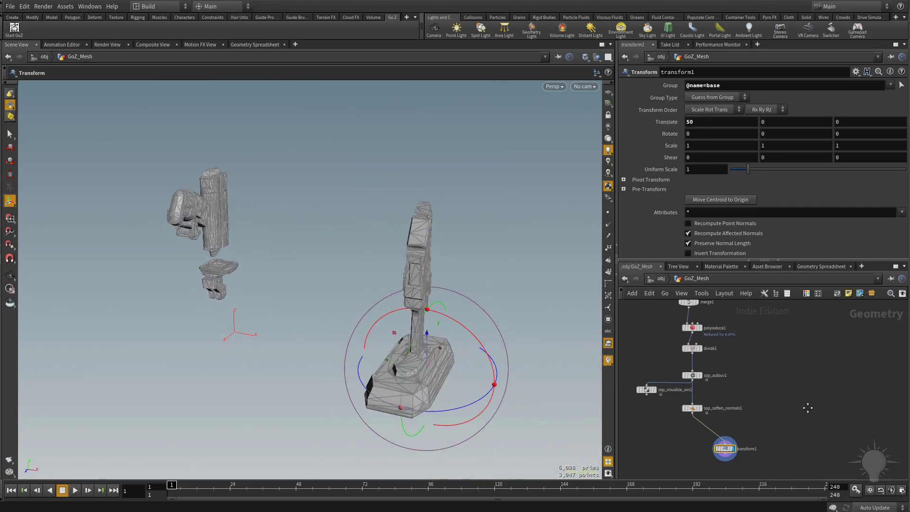
pyautogui.scroll(-2, 809, 405)
pyautogui.moveTo(792, 361); pyautogui.dragTo(822, 468, button='middle')
pyautogui.scroll(2, 818, 426)
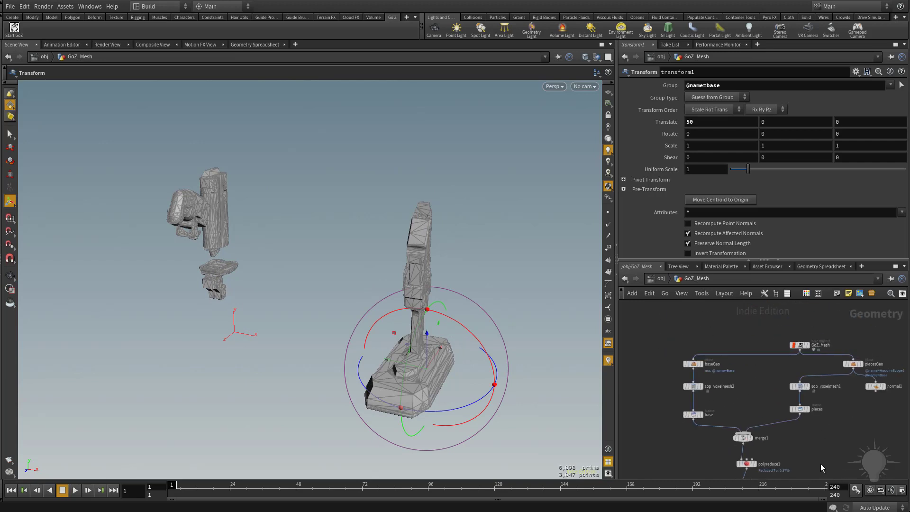
pyautogui.scroll(4, 702, 358)
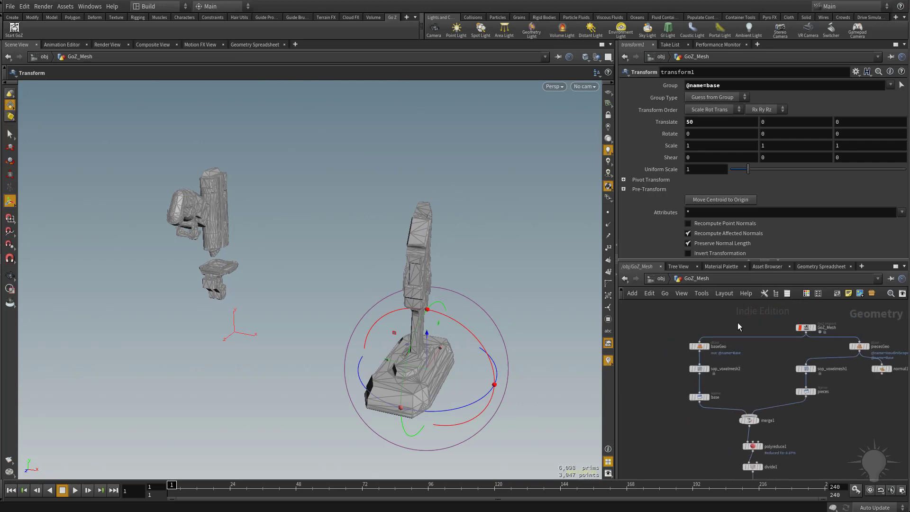
pyautogui.click(703, 356)
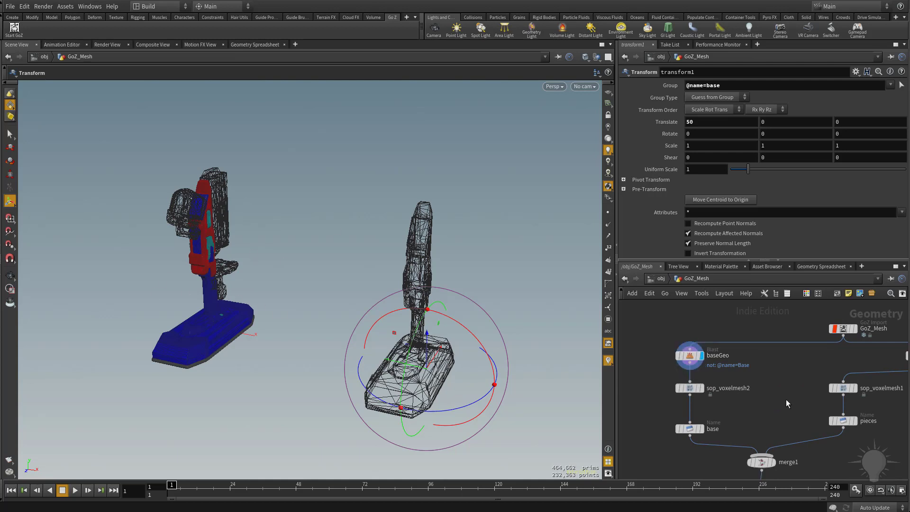
# Duplicate the transform1 node and place the copy beside the original.
pyautogui.press('h')
pyautogui.moveTo(785, 444); pyautogui.dragTo(732, 436)
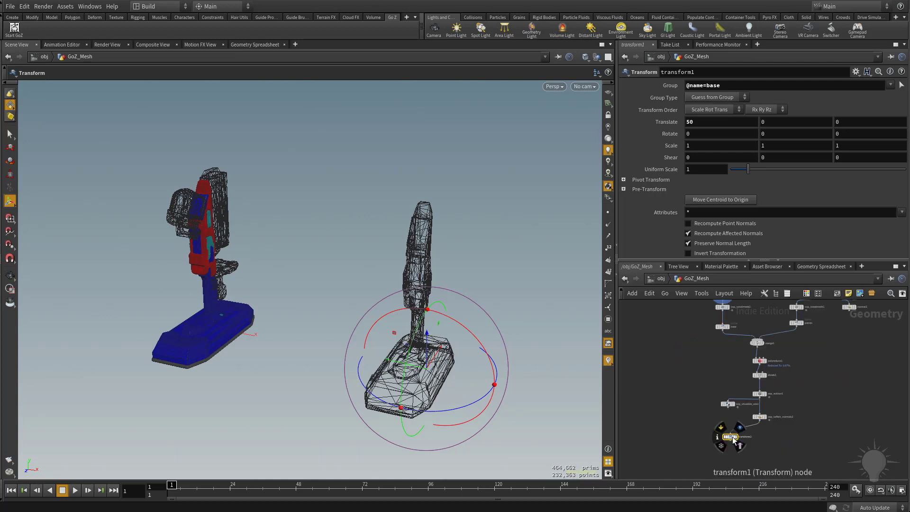
pyautogui.click(696, 437)
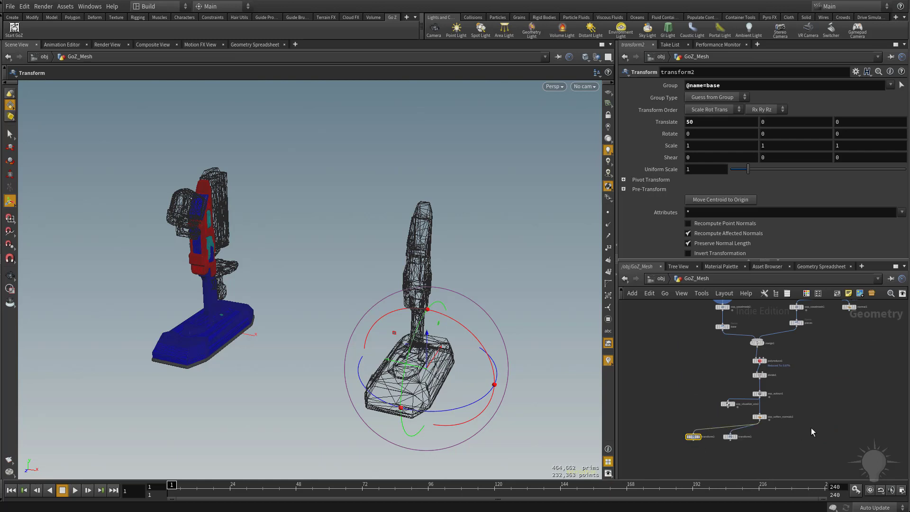
# Wire the base Name node into the transform2 copy, display it and inspect the shifted base.
pyautogui.moveTo(754, 314); pyautogui.dragTo(792, 410, button='middle')
pyautogui.scroll(2, 792, 411)
pyautogui.moveTo(720, 410); pyautogui.dragTo(710, 289, button='middle')
pyautogui.scroll(-2, 704, 346)
pyautogui.moveTo(730, 317)
pyautogui.mouseDown()
pyautogui.moveTo(691, 429)
pyautogui.moveTo(695, 443)
pyautogui.mouseUp()
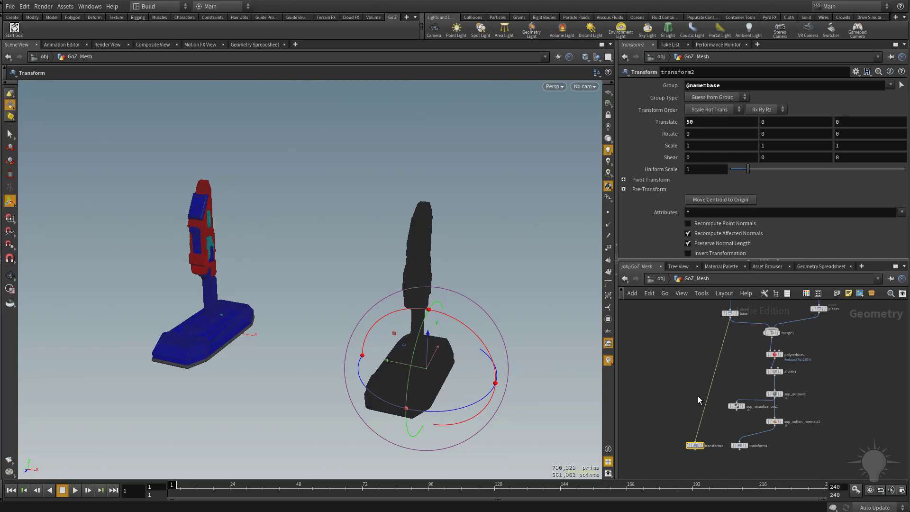
pyautogui.click(703, 448)
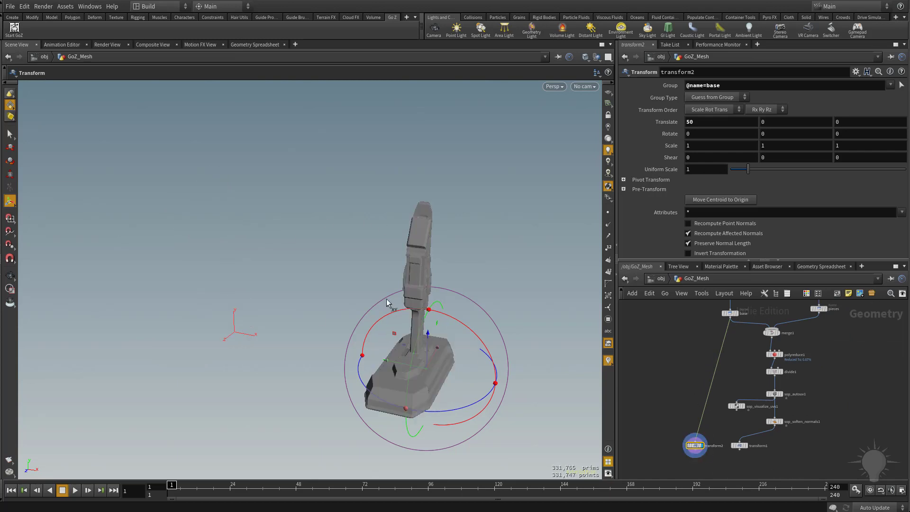
pyautogui.press('Escape')
pyautogui.moveTo(528, 303); pyautogui.dragTo(426, 301)
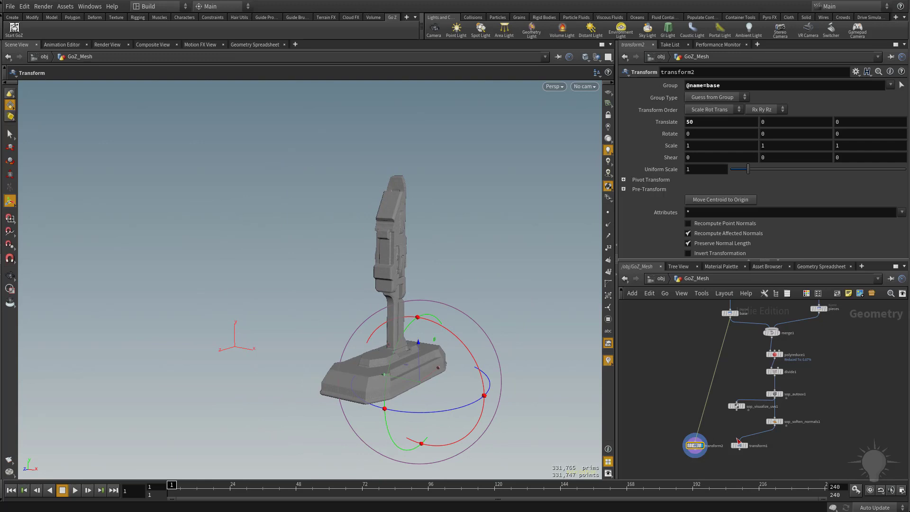
# Rewire transform2 so its input comes from the baseGeo blast node instead of the base Name node.
pyautogui.moveTo(700, 339); pyautogui.dragTo(675, 413, button='middle')
pyautogui.scroll(-2, 677, 377)
pyautogui.scroll(1, 675, 413)
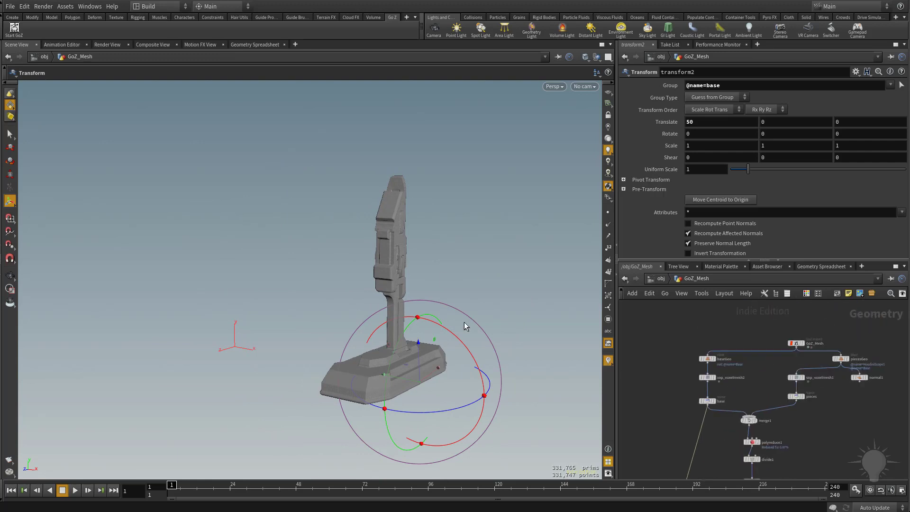
pyautogui.scroll(1, 677, 403)
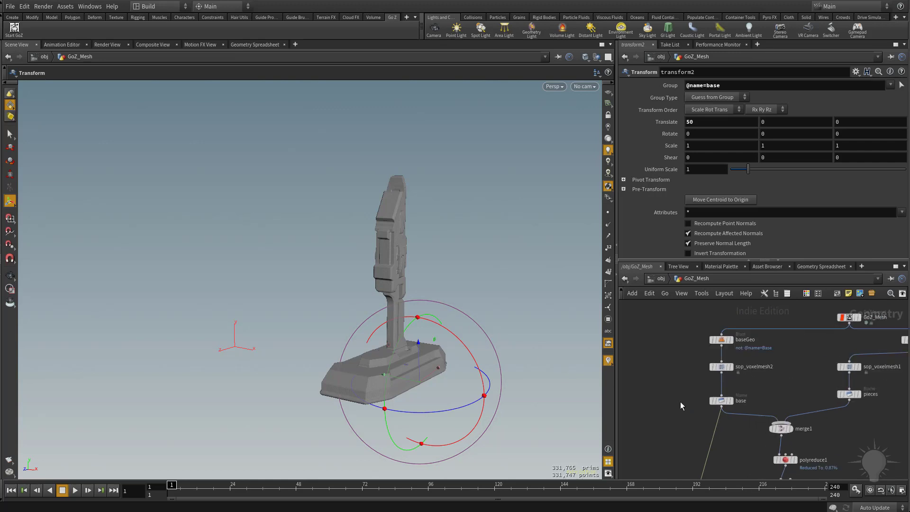
pyautogui.moveTo(724, 370)
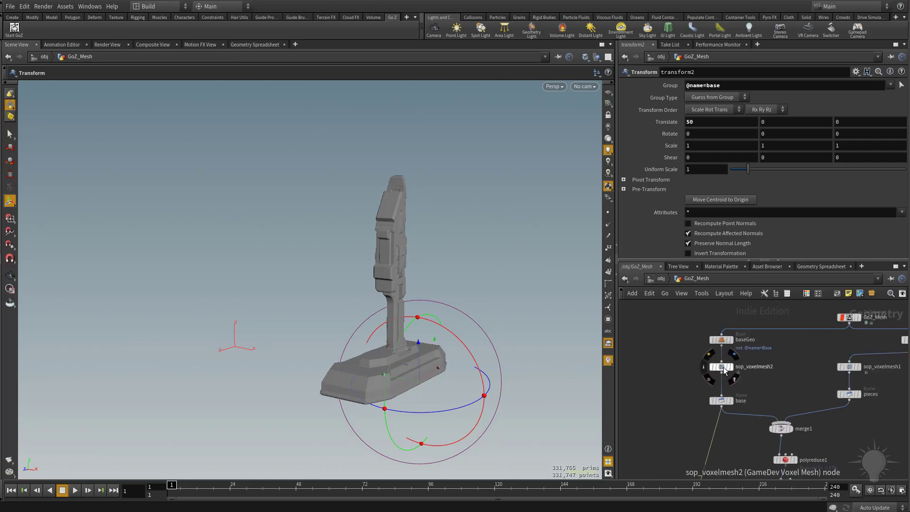
pyautogui.scroll(-2, 678, 378)
pyautogui.moveTo(681, 373); pyautogui.dragTo(685, 420, button='middle')
pyautogui.scroll(-1, 717, 327)
pyautogui.scroll(5, 685, 421)
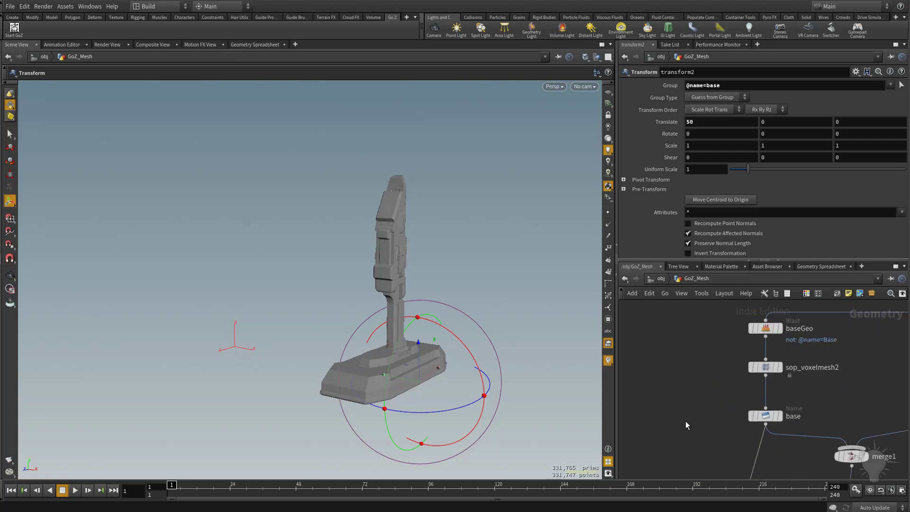
pyautogui.click(766, 337)
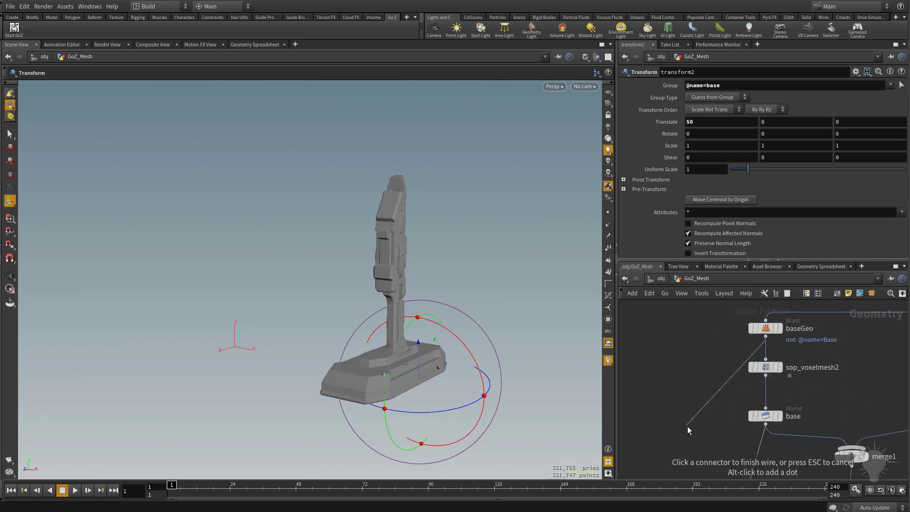
pyautogui.click(674, 397)
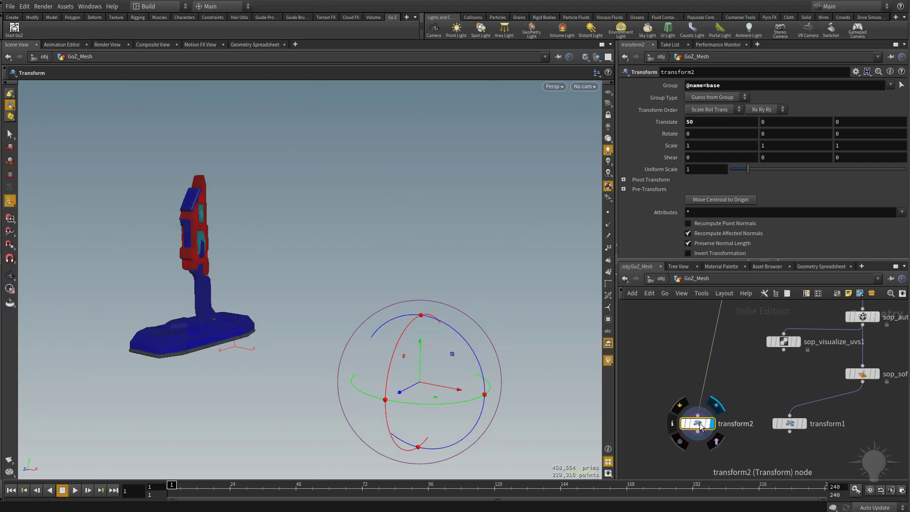
# Clear the group on transform2, and display transform1 and transform2 in turn to compare the shifted bases.
pyautogui.scroll(-3, 672, 379)
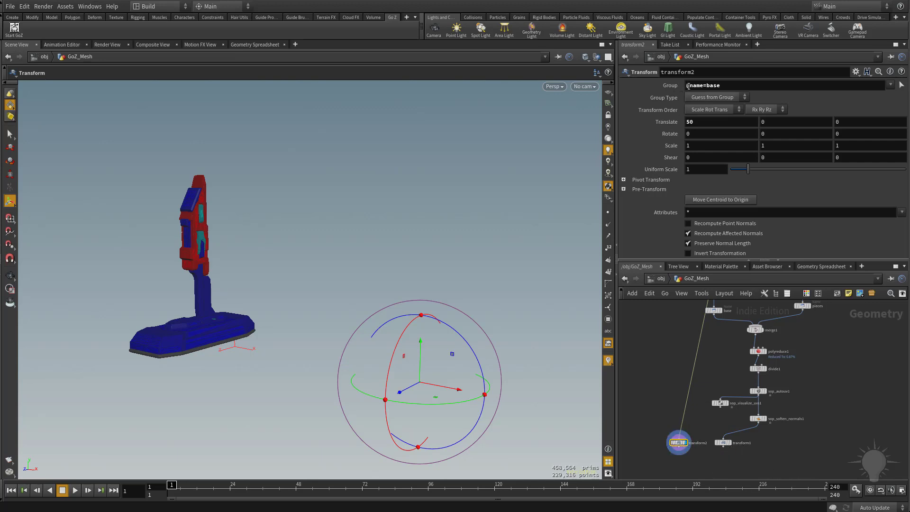
pyautogui.moveTo(734, 86); pyautogui.dragTo(682, 89)
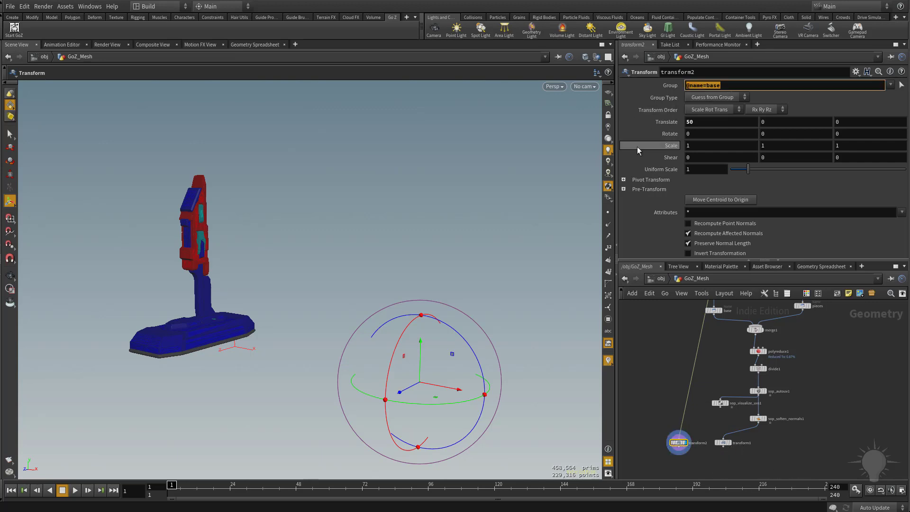
pyautogui.press('BackSpace')
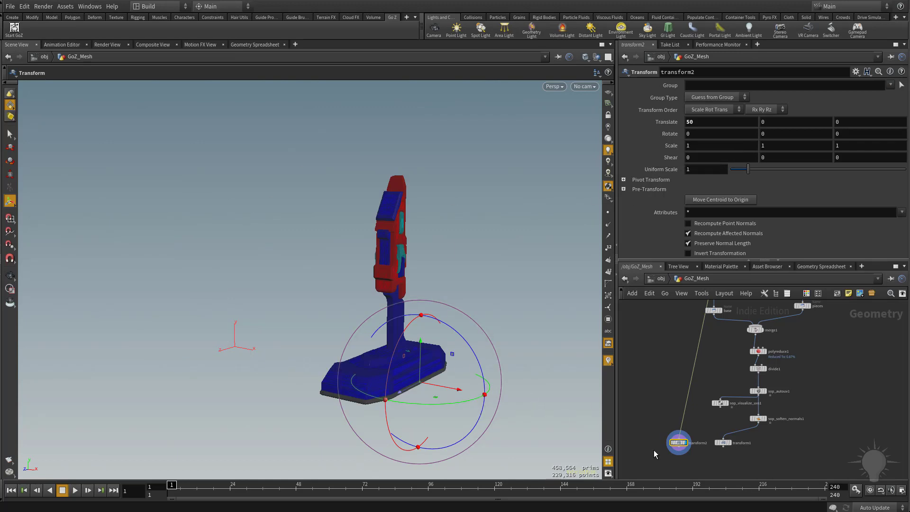
pyautogui.click(726, 444)
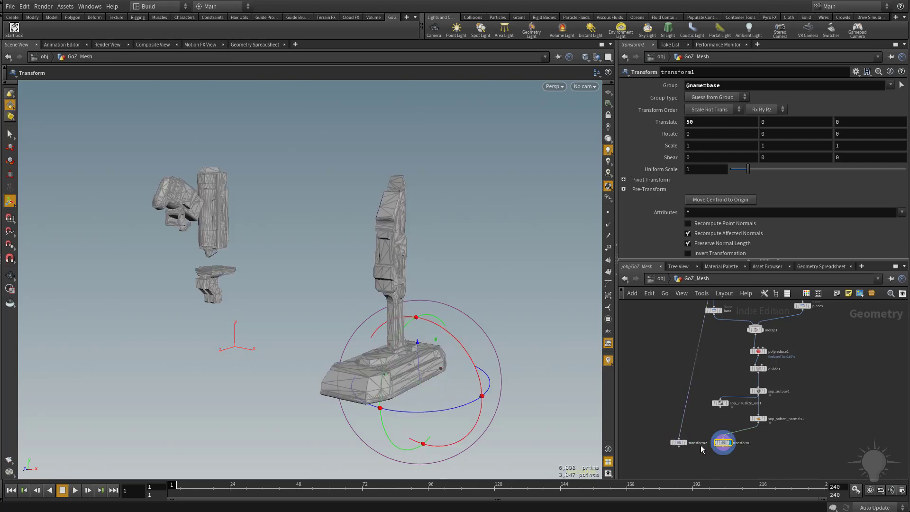
pyautogui.click(686, 442)
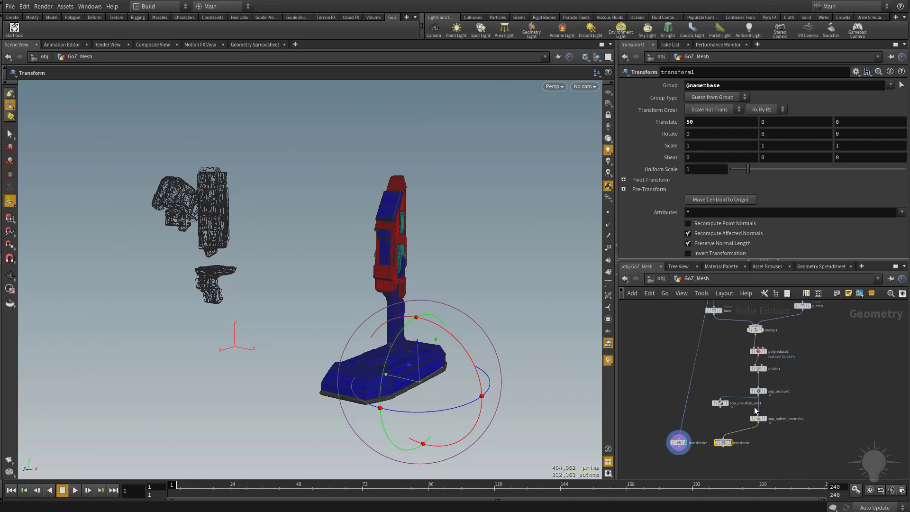
# Add a second Merge node in the empty area beside the low-poly node chain.
pyautogui.moveTo(851, 401); pyautogui.dragTo(826, 420, button='middle')
pyautogui.press('Tab')
pyautogui.write('mer')
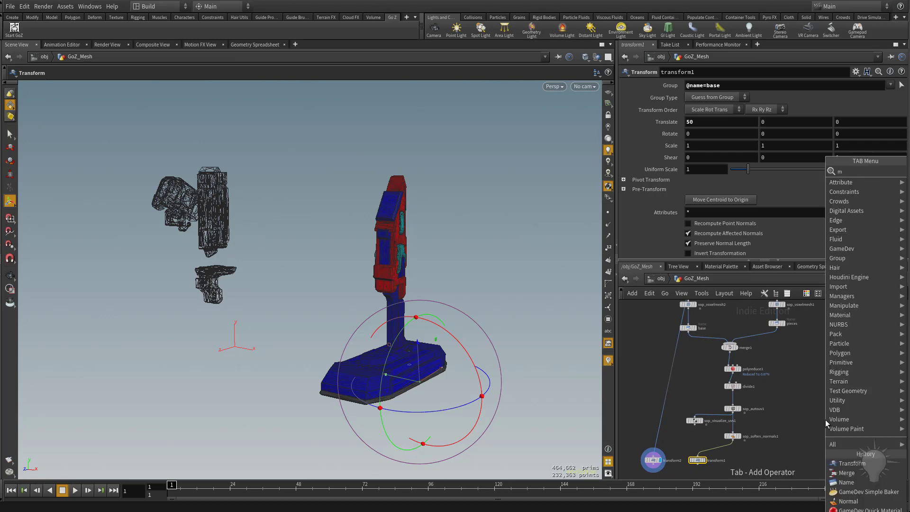
pyautogui.press('Return')
pyautogui.click(840, 405)
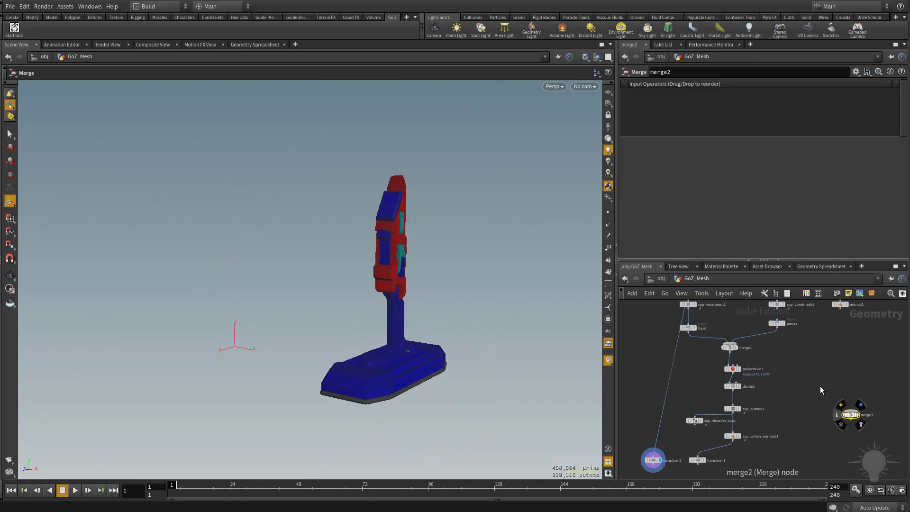
# Move transform2 up near the baseGeo branch and wire its output into merge2.
pyautogui.scroll(-3, 761, 429)
pyautogui.moveTo(688, 455); pyautogui.dragTo(693, 384)
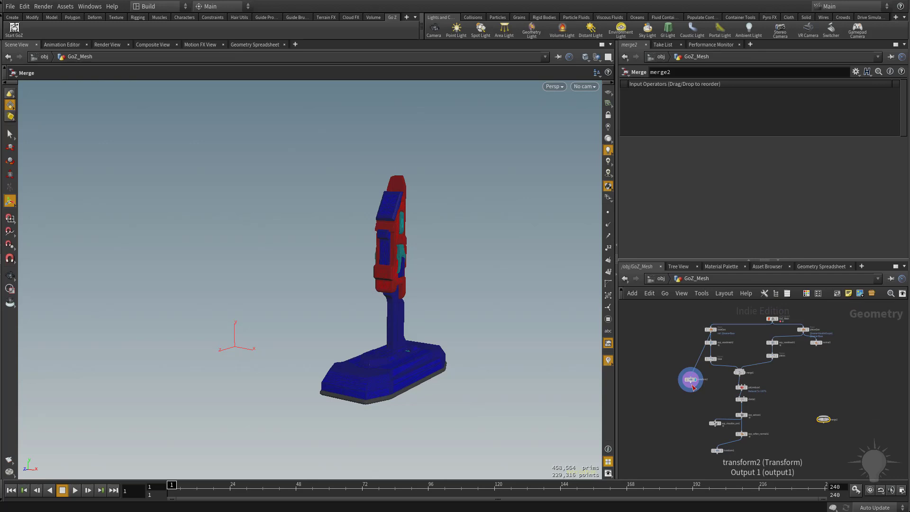
pyautogui.click(693, 386)
pyautogui.click(820, 419)
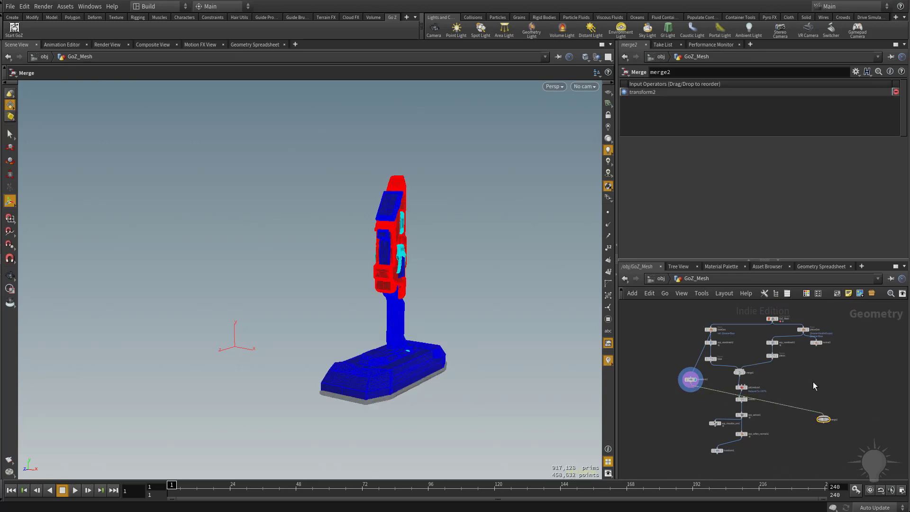
# Wire the normal1 output into merge2 as its second input, and display transform1 and merge2 in turn to compare the meshes.
pyautogui.click(817, 346)
pyautogui.click(823, 419)
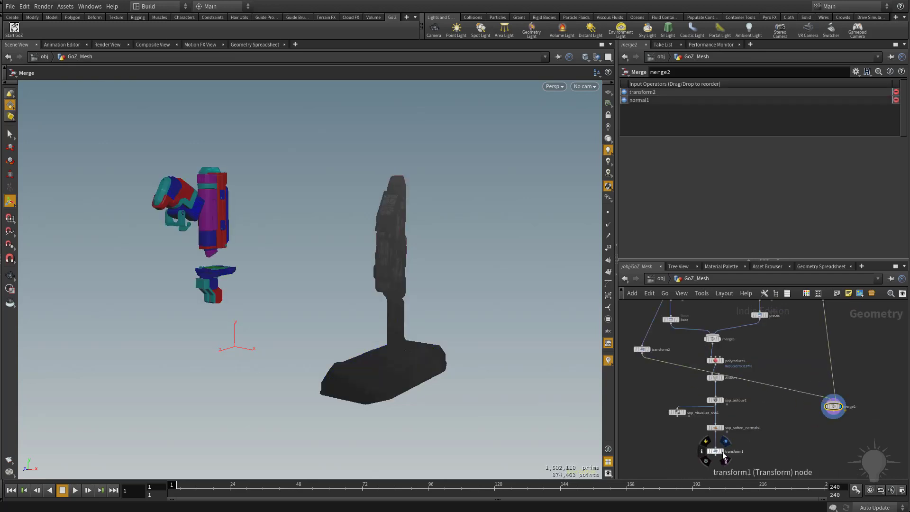
pyautogui.click(722, 451)
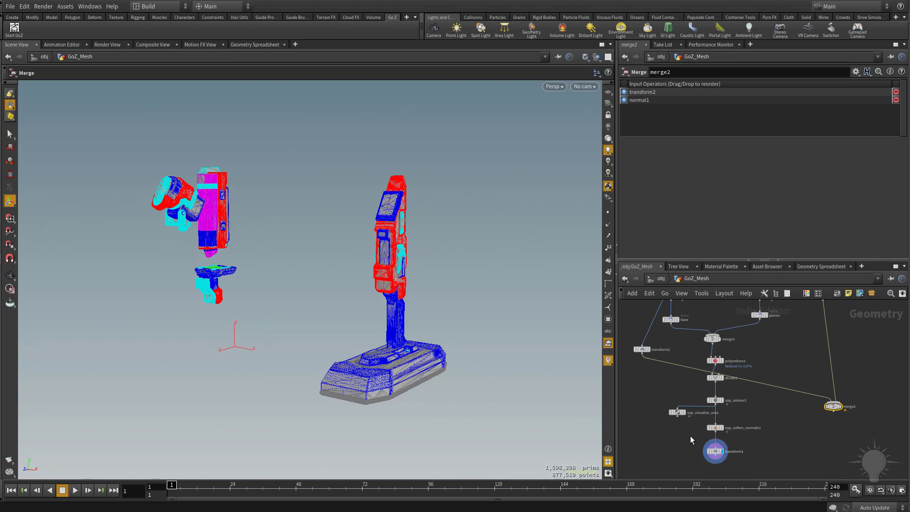
pyautogui.click(706, 454)
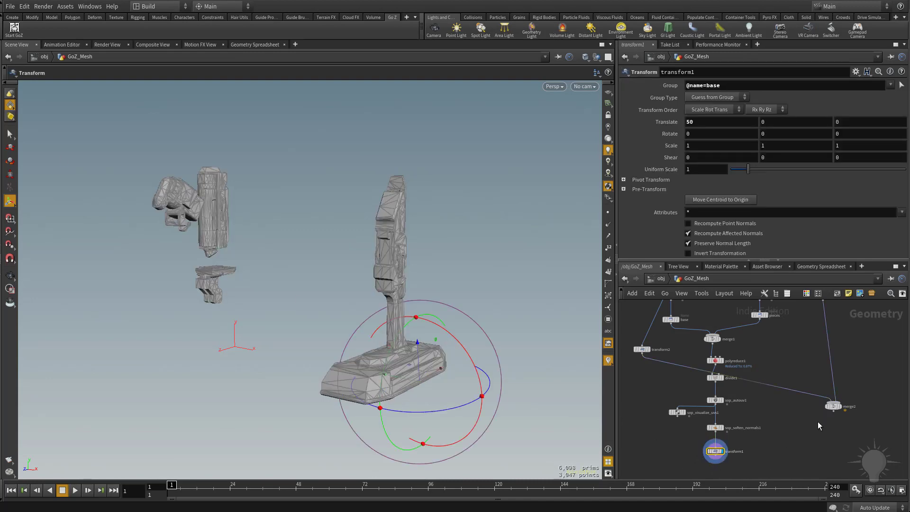
pyautogui.click(837, 408)
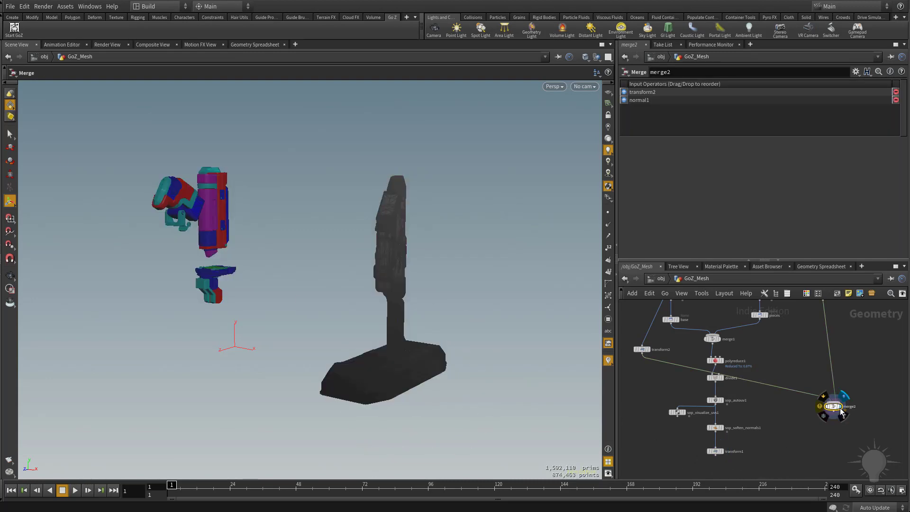
# Add a GameDev Simple Baker node below the chains, wiring transform1 into its first input and merge2 into its second.
pyautogui.press('Tab')
pyautogui.write('s')
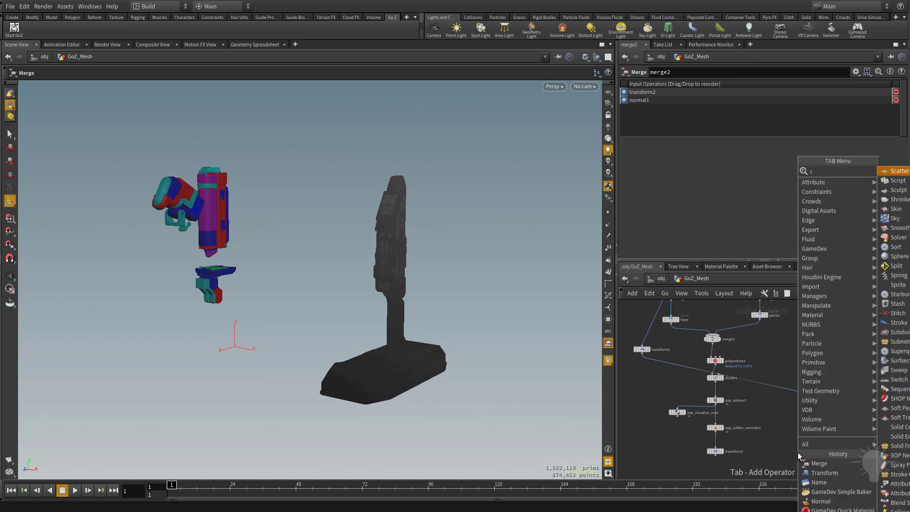
pyautogui.write('imp')
pyautogui.press('Return')
pyautogui.press('Return')
pyautogui.moveTo(721, 387); pyautogui.dragTo(807, 409)
pyautogui.moveTo(840, 351); pyautogui.dragTo(813, 409)
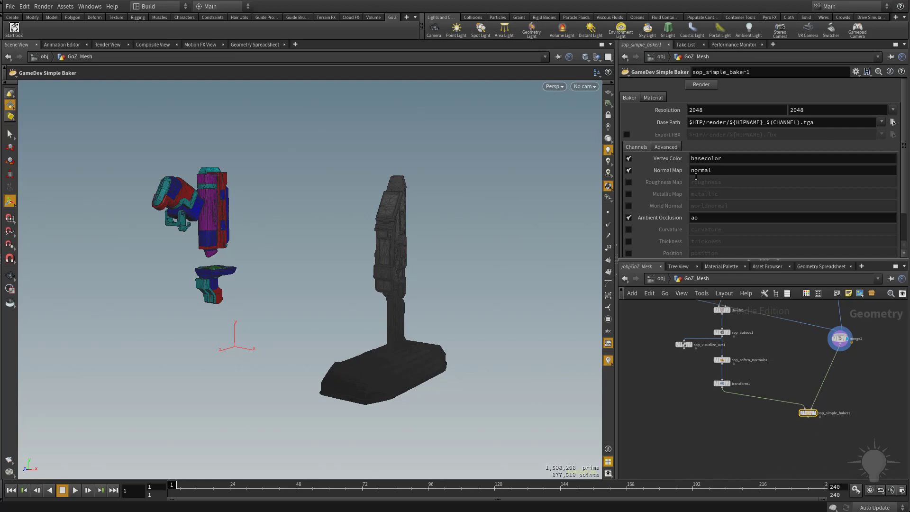
# Render the vertex color, normal and ambient occlusion maps at 2048 x 2048 from the simple baker.
pyautogui.click(705, 86)
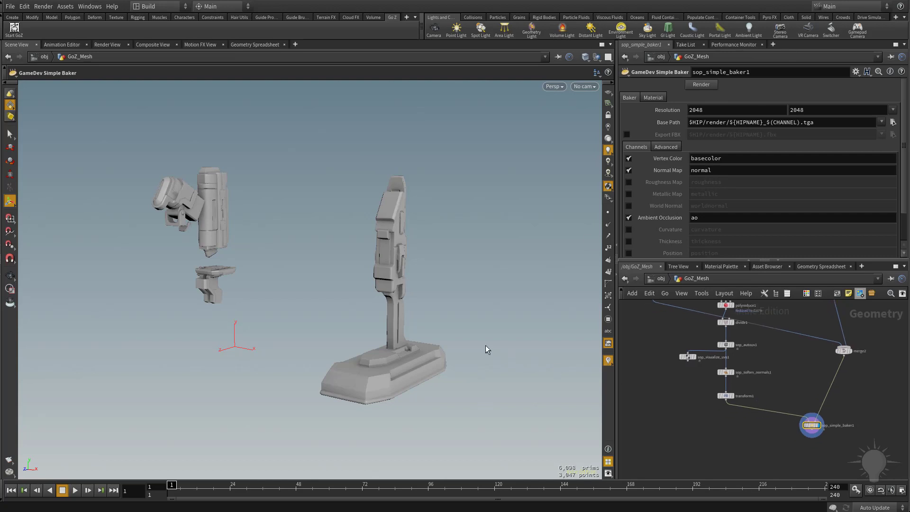
pyautogui.moveTo(487, 350); pyautogui.dragTo(373, 313)
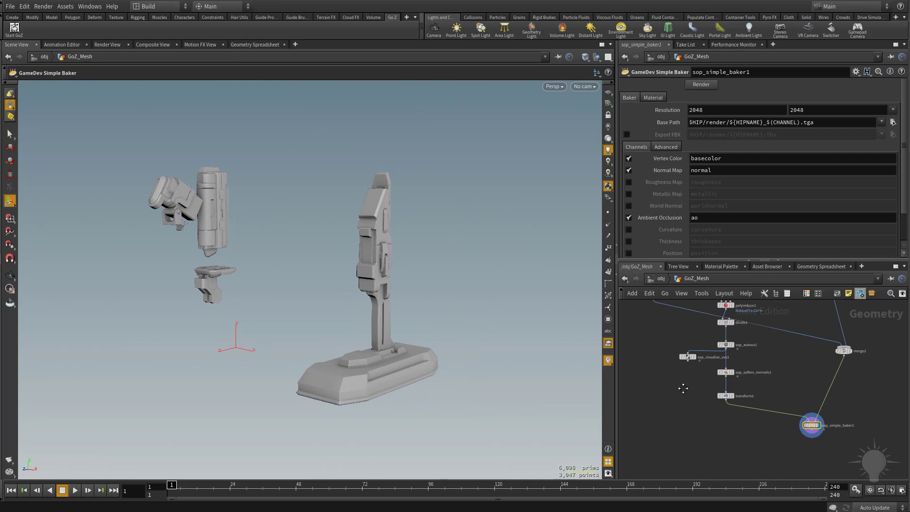
# Display sop_soften_normals1 and the simple baker in turn to compare the unbaked low-poly mesh with the baker output.
pyautogui.click(742, 382)
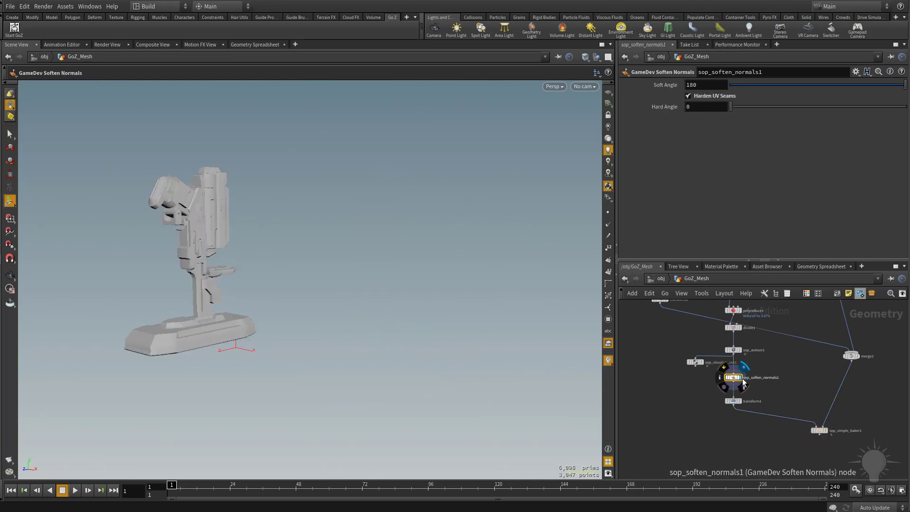
pyautogui.keyDown('alt'); pyautogui.moveTo(353, 307); pyautogui.dragTo(450, 294); pyautogui.keyUp('alt')
pyautogui.keyDown('alt'); pyautogui.moveTo(288, 253); pyautogui.dragTo(347, 305, button='right'); pyautogui.keyUp('alt')
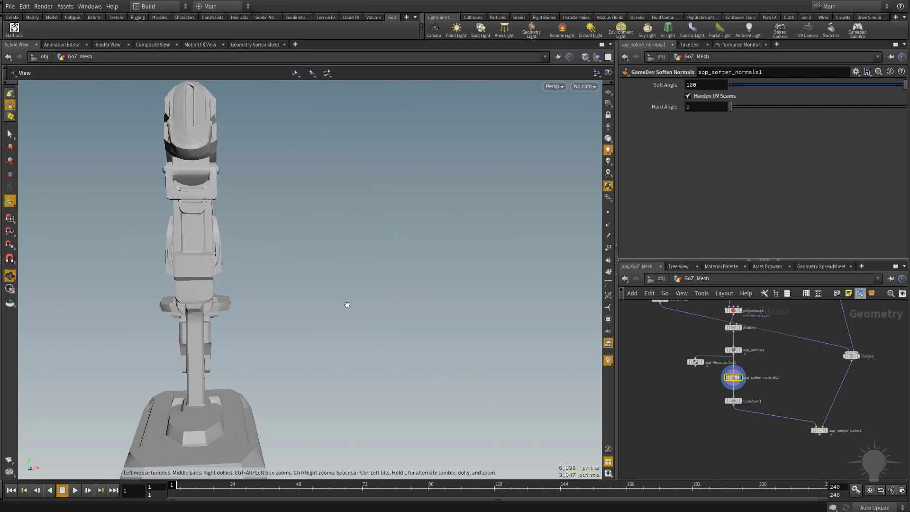
pyautogui.moveTo(347, 305); pyautogui.dragTo(252, 270)
pyautogui.click(821, 430)
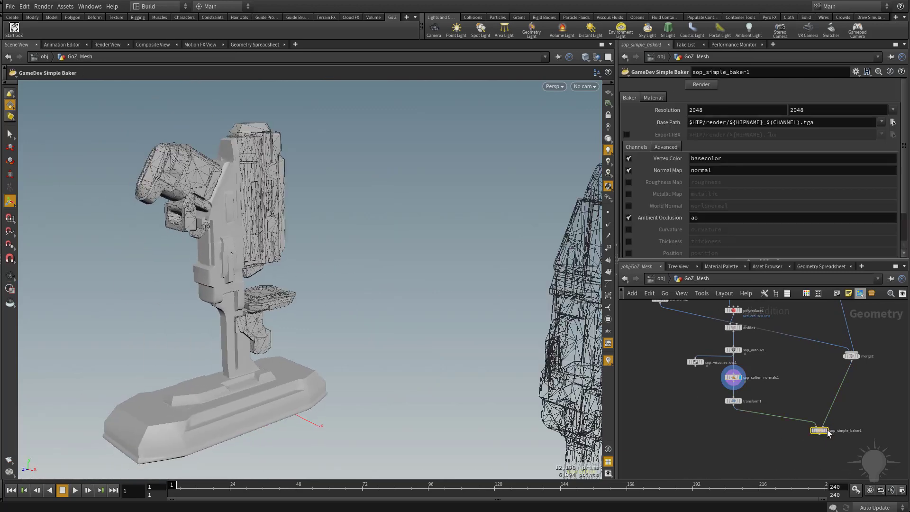
pyautogui.click(826, 431)
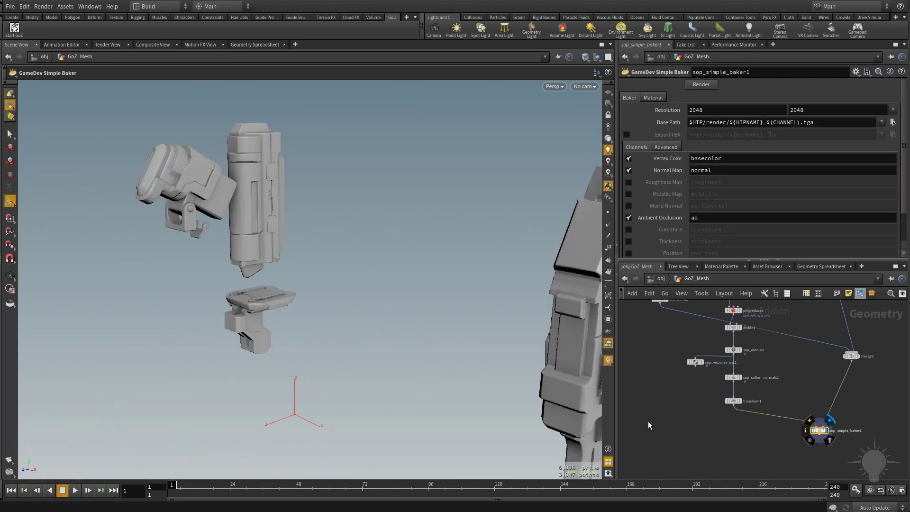
pyautogui.click(735, 378)
pyautogui.click(743, 367)
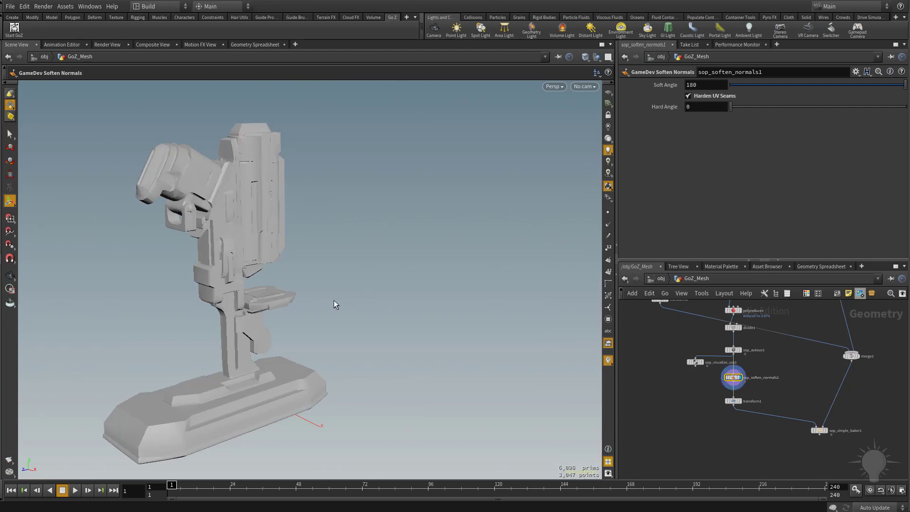
# Enlarge the network editor pane in both directions to make room around the sop_soften_normals1 node.
pyautogui.click(661, 394)
pyautogui.scroll(2, 664, 382)
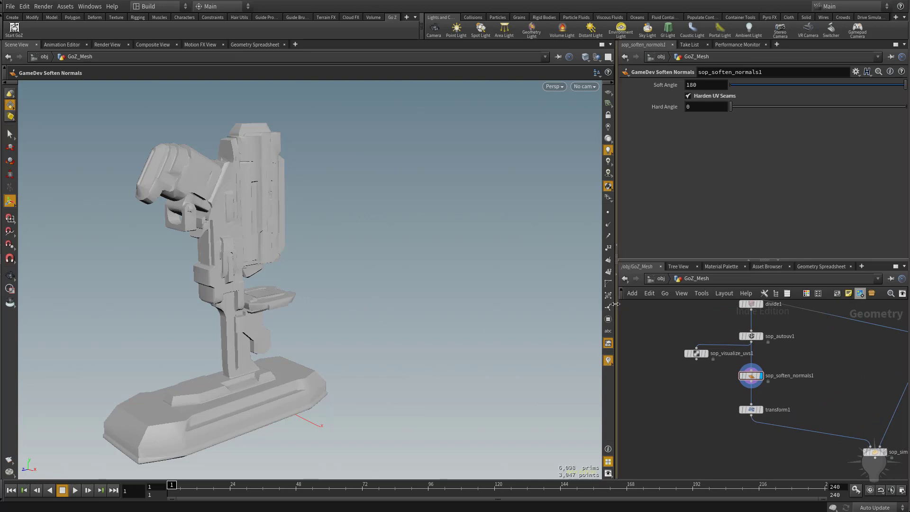
pyautogui.moveTo(615, 304); pyautogui.dragTo(553, 304)
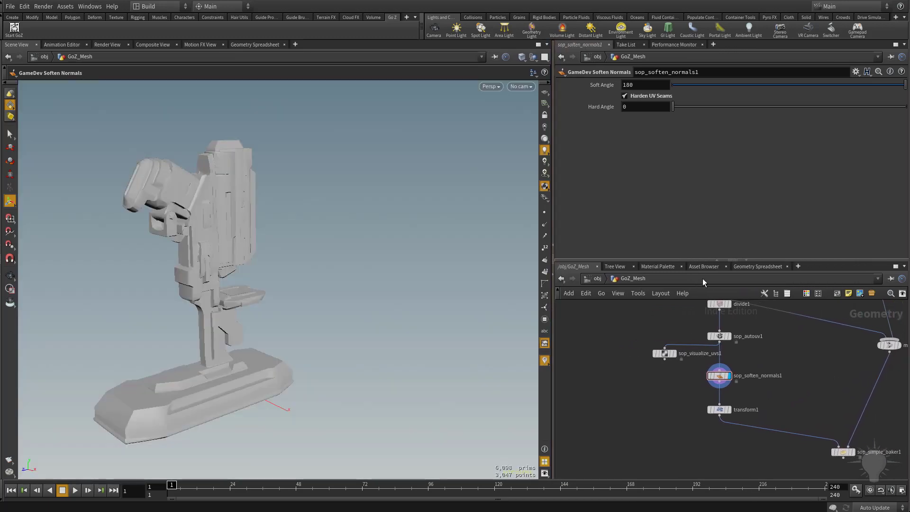
pyautogui.moveTo(709, 260); pyautogui.dragTo(709, 229)
pyautogui.moveTo(663, 307); pyautogui.dragTo(621, 333, button='middle')
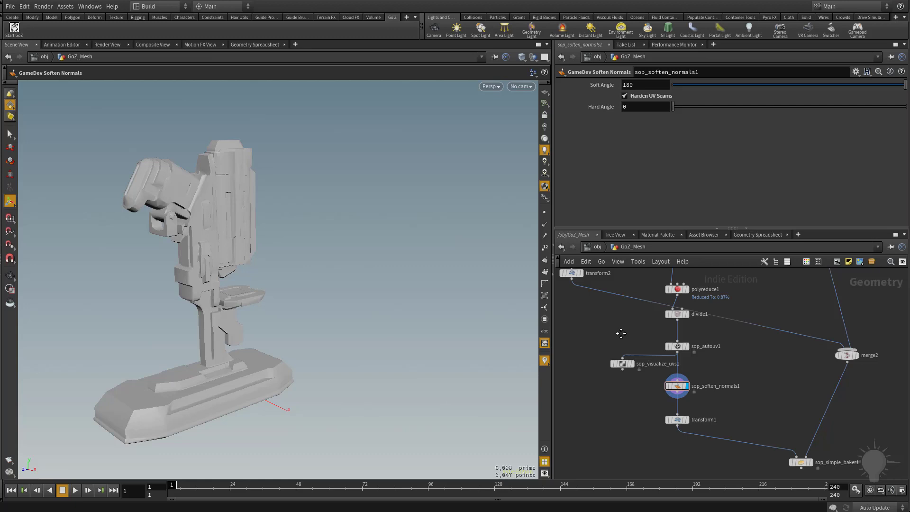
pyautogui.scroll(2, 621, 334)
pyautogui.scroll(-1, 663, 365)
pyautogui.moveTo(663, 365); pyautogui.dragTo(679, 319, button='middle')
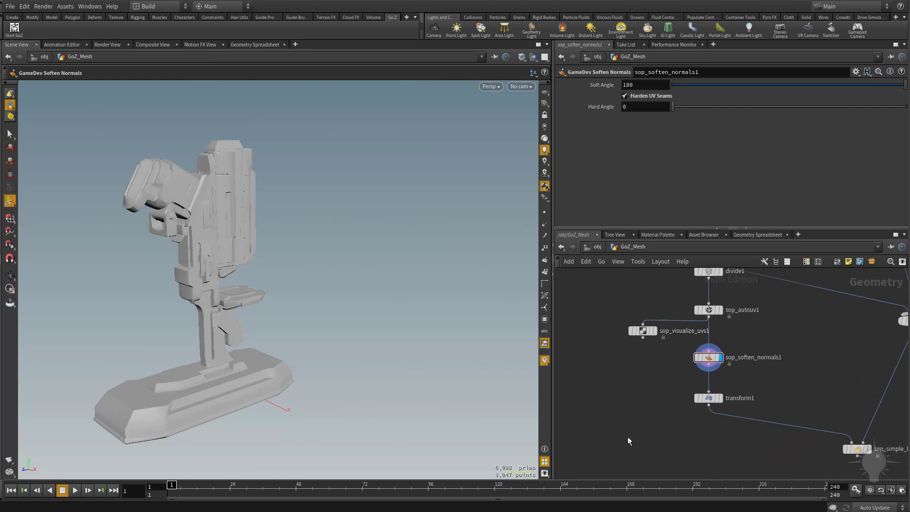
# Add a GameDev Quick Material node beside transform1, wire it from sop_soften_normals1 and display it.
pyautogui.press('Tab')
pyautogui.press('Return')
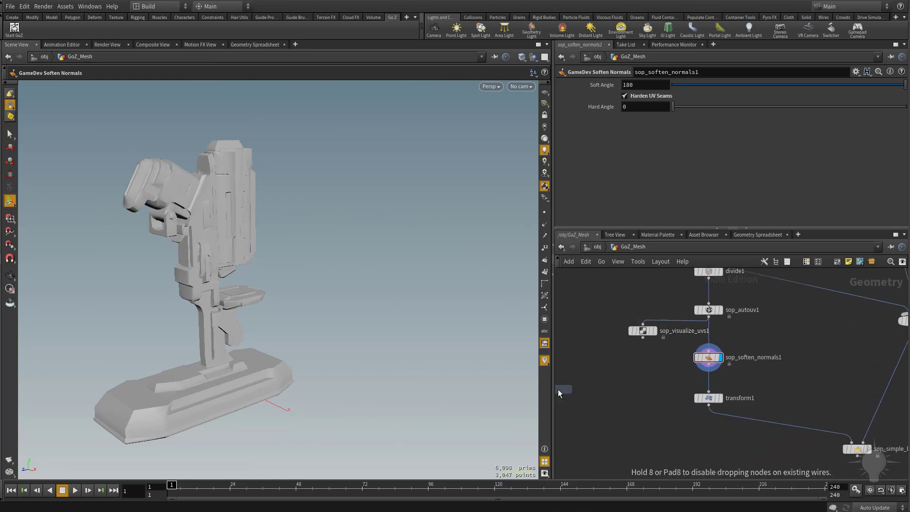
pyautogui.click(635, 433)
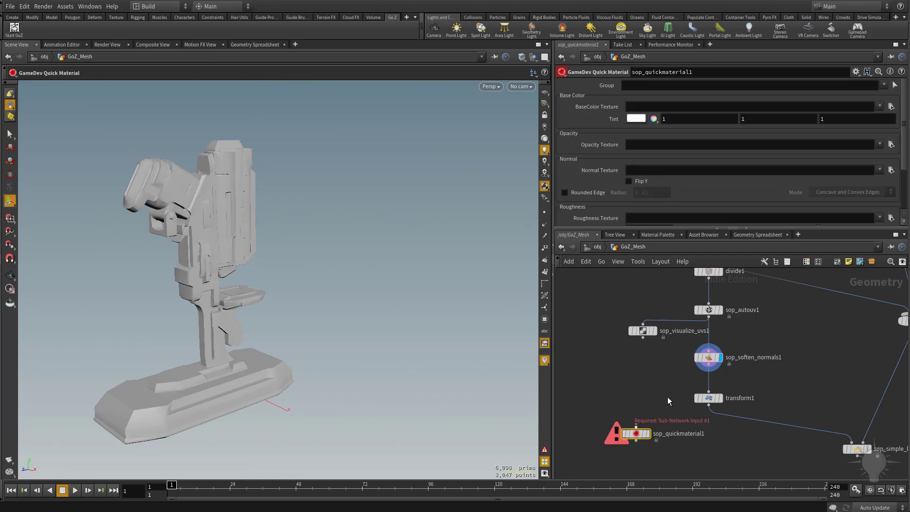
pyautogui.click(709, 366)
pyautogui.click(636, 426)
pyautogui.moveTo(635, 433)
pyautogui.mouseDown()
pyautogui.moveTo(637, 402)
pyautogui.moveTo(616, 405)
pyautogui.mouseUp()
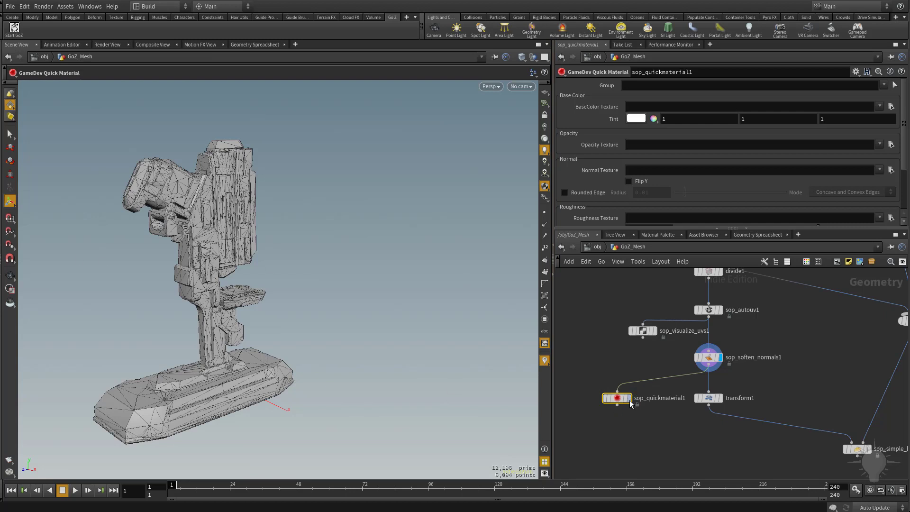
pyautogui.click(628, 398)
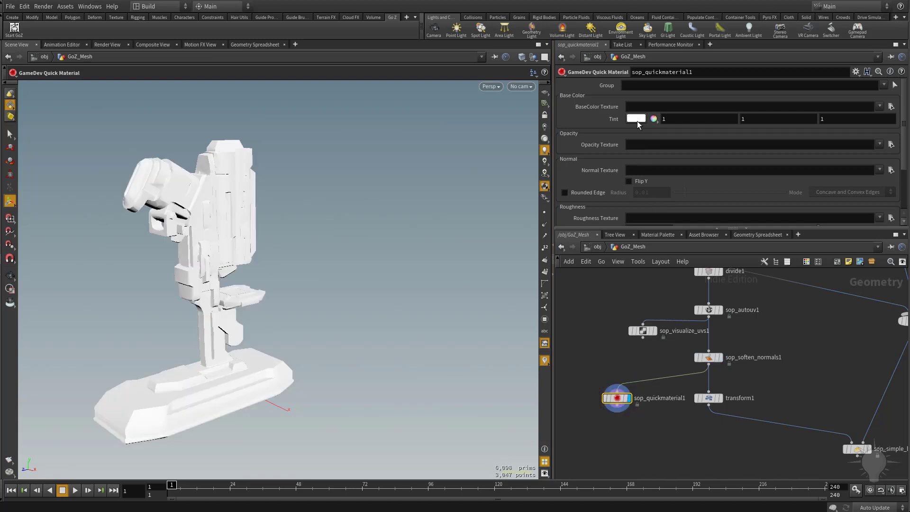
# Set the quick material's tint to grey 0.556 and load HoudiniScope001_ao.tga as its BaseColor Texture.
pyautogui.click(636, 119)
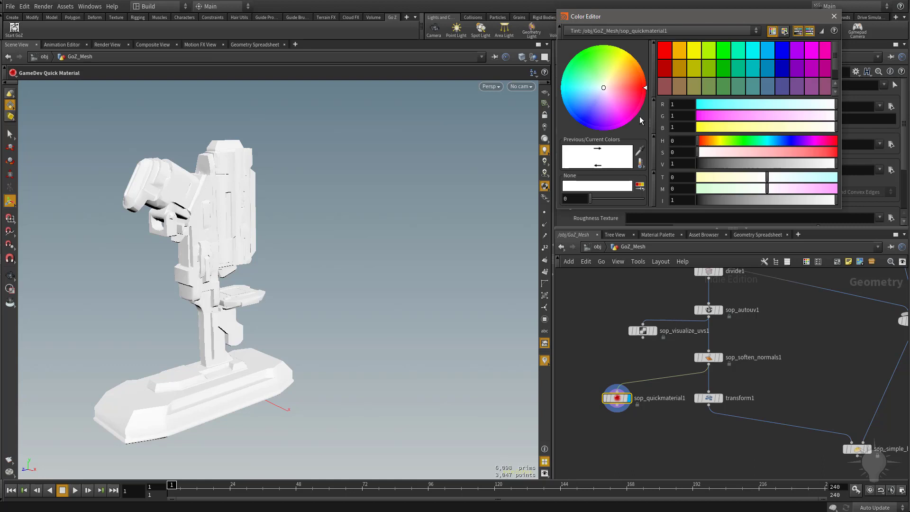
pyautogui.click(776, 163)
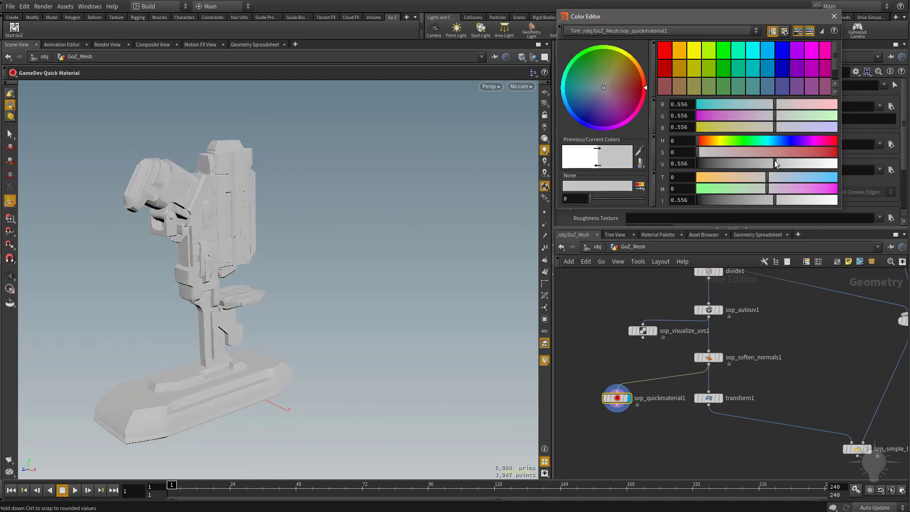
pyautogui.click(834, 16)
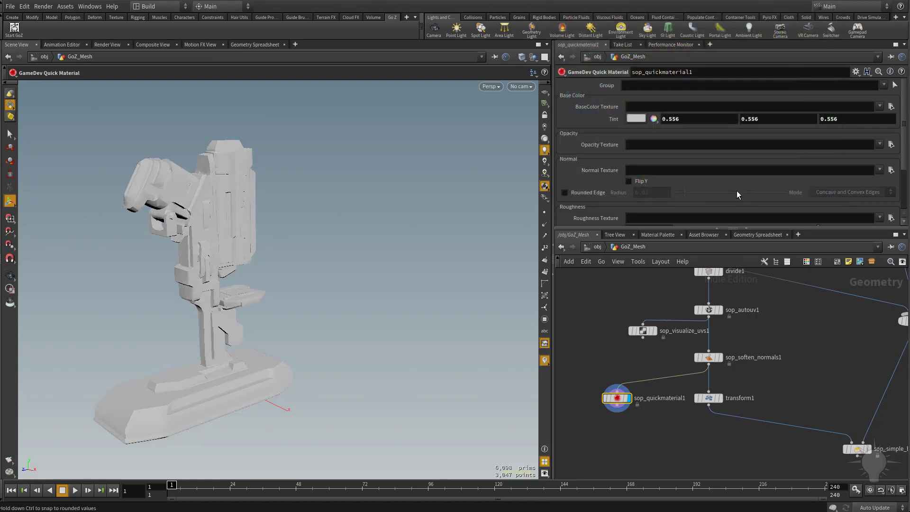
pyautogui.click(892, 106)
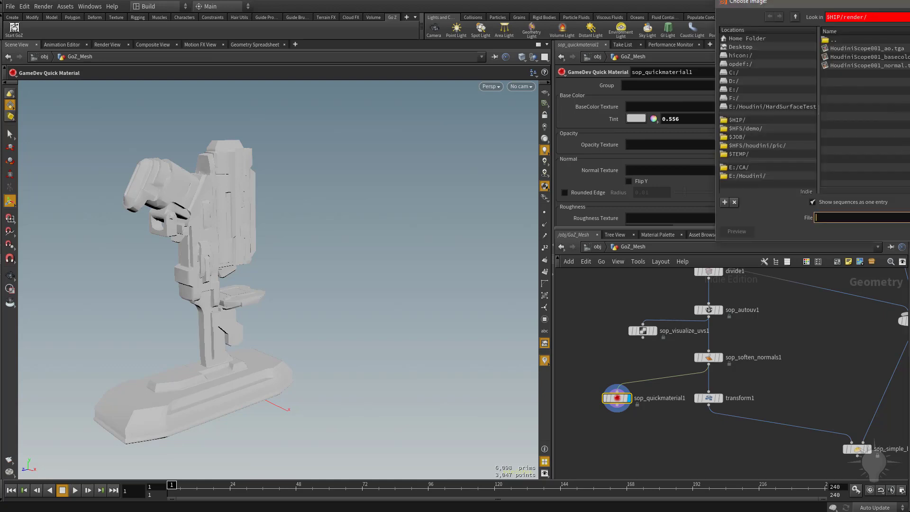
pyautogui.doubleClick(885, 50)
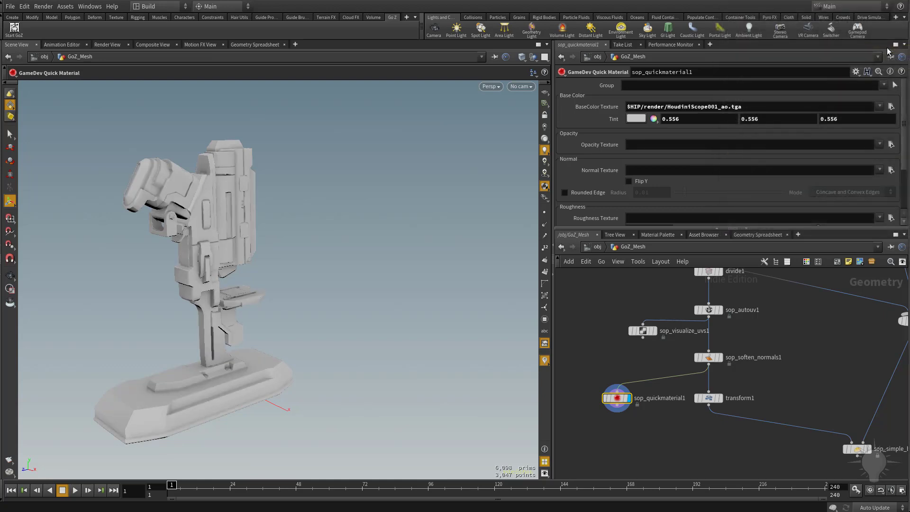
# Load HoudiniScope001_normal.tga as the quick material's Normal Texture, enable Flip Y and inspect the shaded model.
pyautogui.click(891, 171)
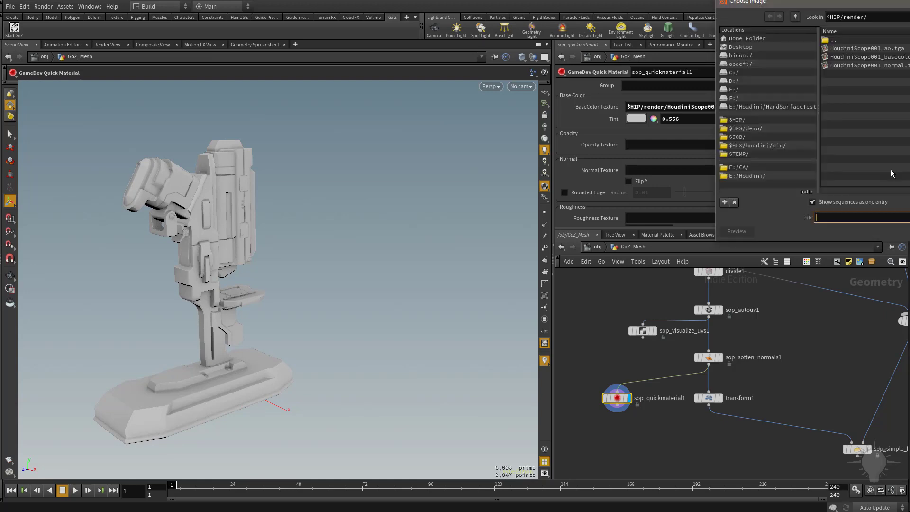
pyautogui.doubleClick(872, 65)
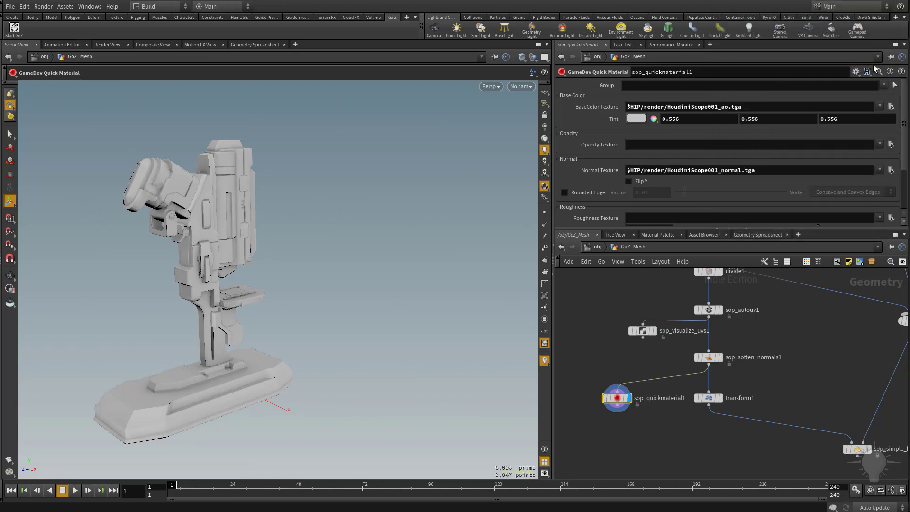
pyautogui.click(629, 181)
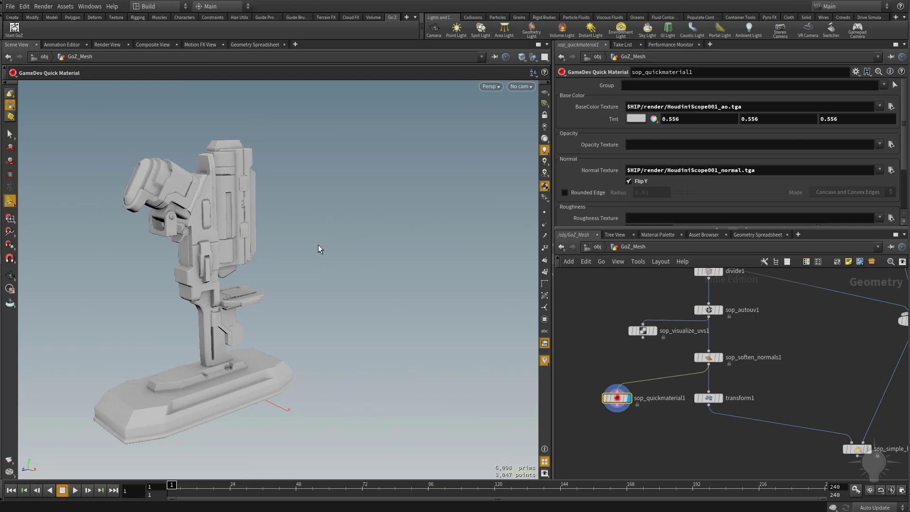
pyautogui.keyDown('alt'); pyautogui.moveTo(266, 249); pyautogui.dragTo(403, 266); pyautogui.keyUp('alt')
pyautogui.press('Return')
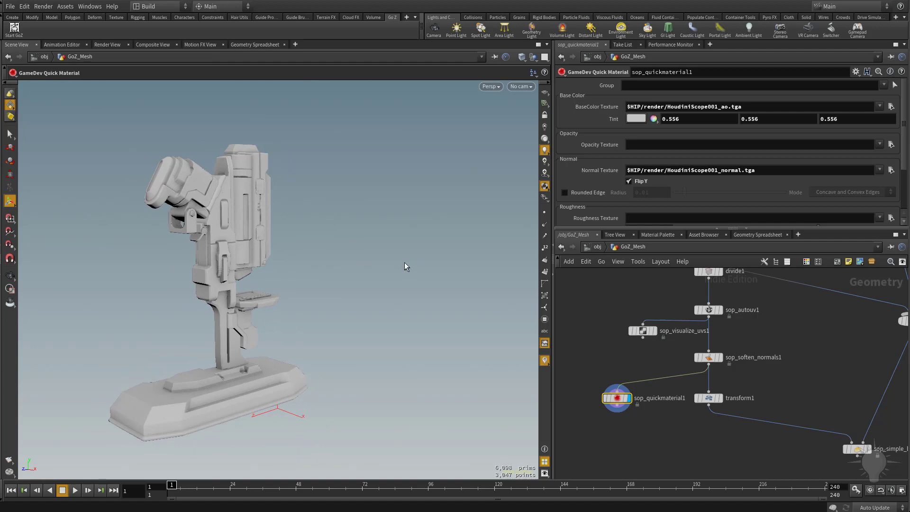
pyautogui.hotkey('space', '5')
pyautogui.moveTo(405, 262); pyautogui.dragTo(386, 274)
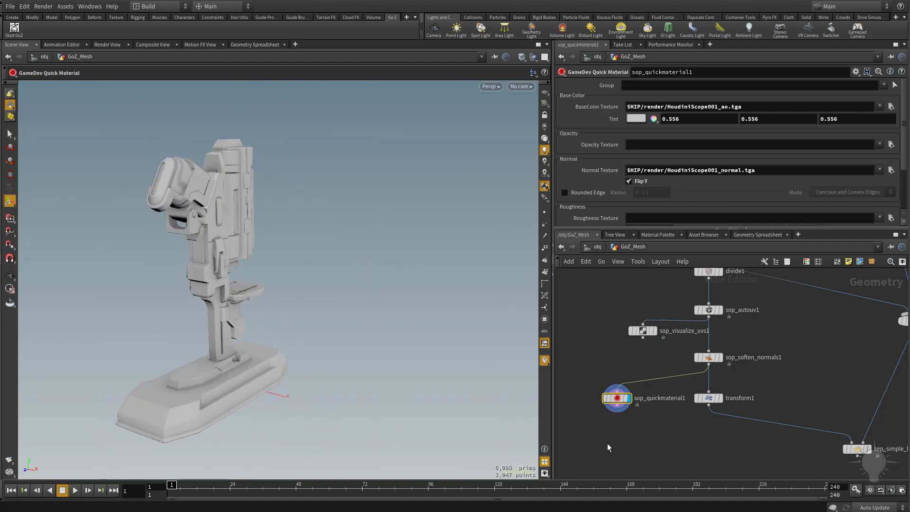
# Add a ROP FBX Output node below sop_quickmaterial1 and wire the material's output into it.
pyautogui.moveTo(674, 428); pyautogui.dragTo(747, 402, button='middle')
pyautogui.click(699, 434)
pyautogui.press('Tab')
pyautogui.press('Return')
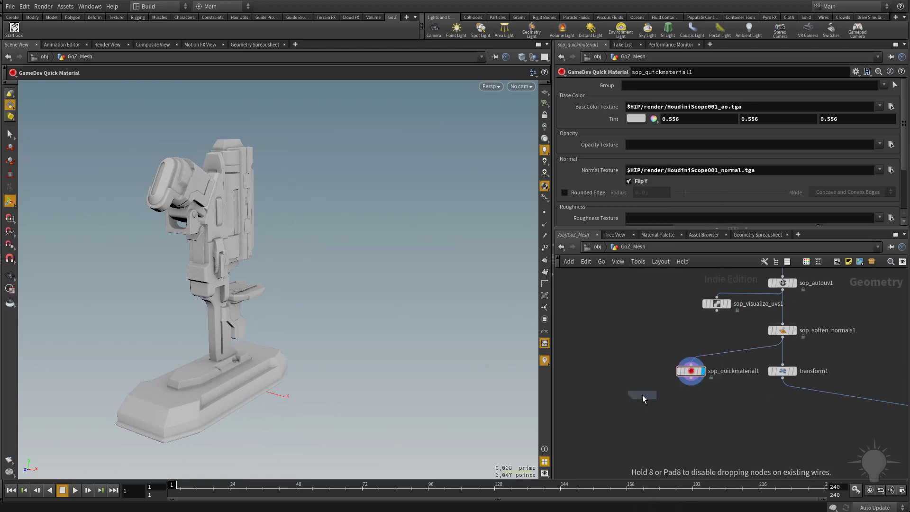
pyautogui.click(692, 416)
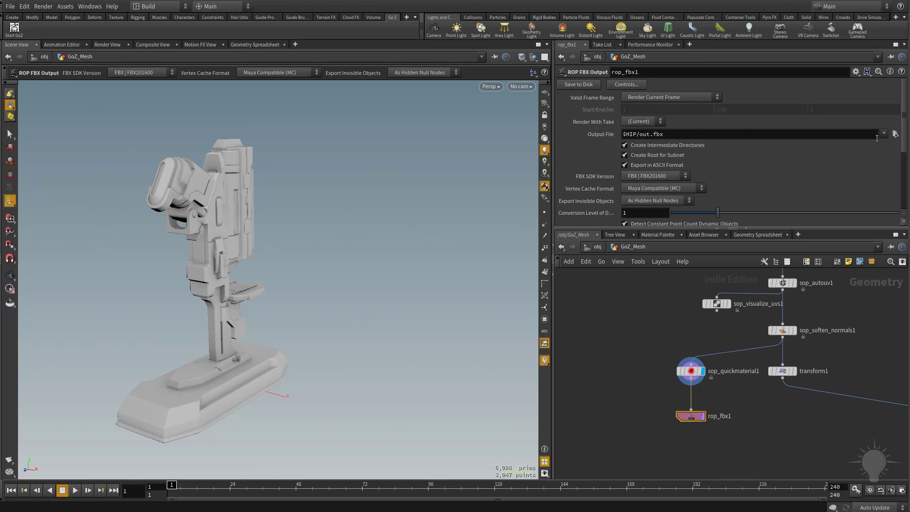
pyautogui.click(896, 134)
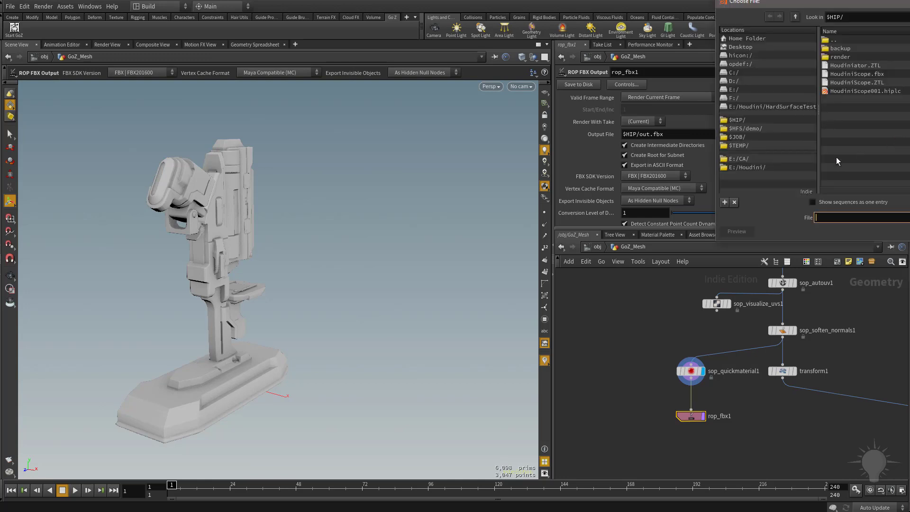
pyautogui.press('Escape')
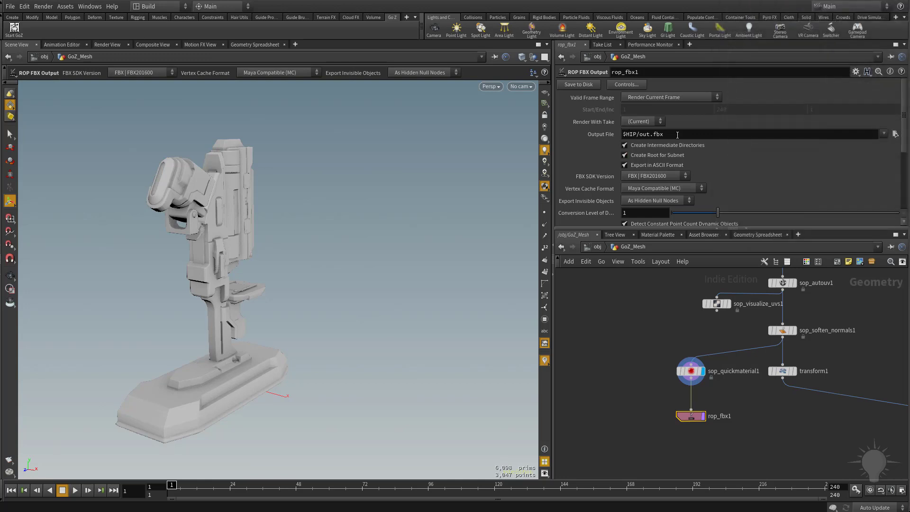
# Export the mesh to $HIP/out.fbx, then check the file and the render folder in HardSurfaceTestAssets using File Explorer.
pyautogui.click(583, 85)
pyautogui.moveTo(909, 48); pyautogui.dragTo(318, 59)
pyautogui.click(268, 213)
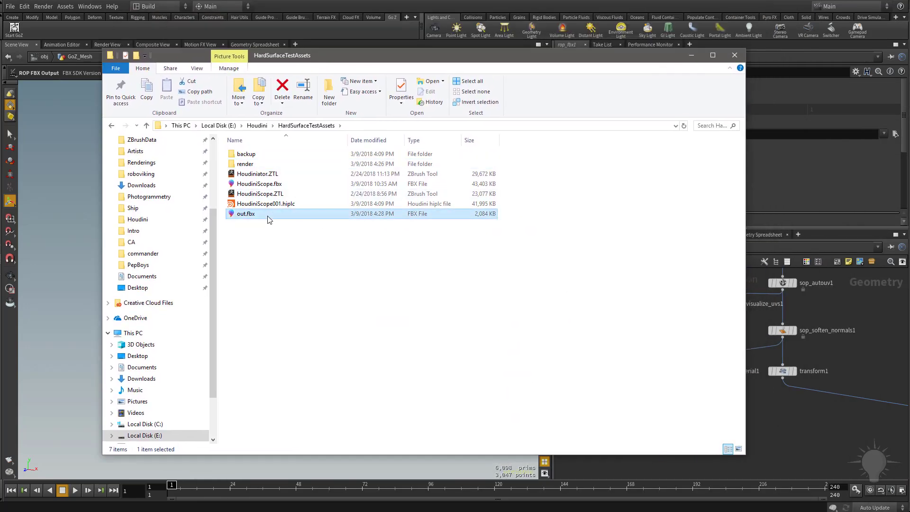
pyautogui.doubleClick(270, 163)
pyautogui.click(306, 126)
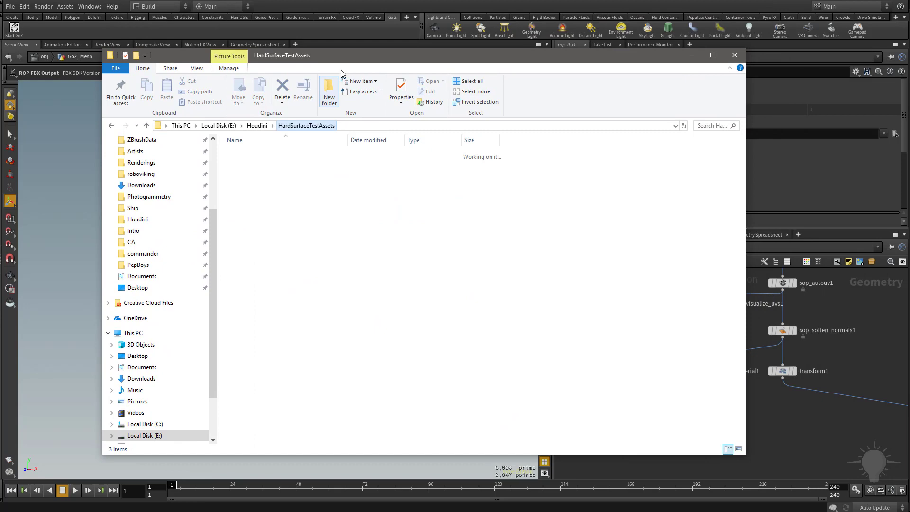
pyautogui.hotkey('alt', 'Tab')
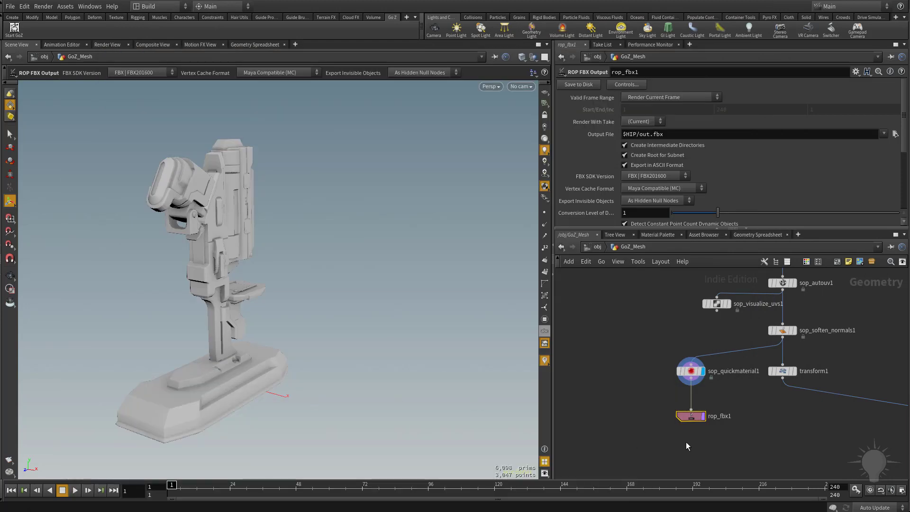
# Select the GoZ_Mesh import node at the start of the network and display its original high-poly geometry.
pyautogui.scroll(-5, 686, 439)
pyautogui.moveTo(771, 328); pyautogui.dragTo(739, 346, button='middle')
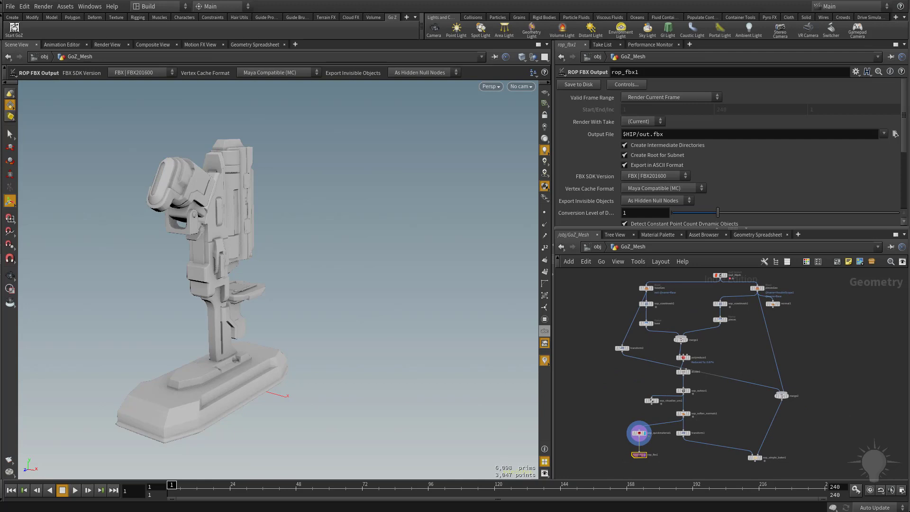
pyautogui.moveTo(673, 335); pyautogui.dragTo(632, 437, button='middle')
pyautogui.scroll(3, 688, 400)
pyautogui.scroll(2, 632, 438)
pyautogui.click(714, 330)
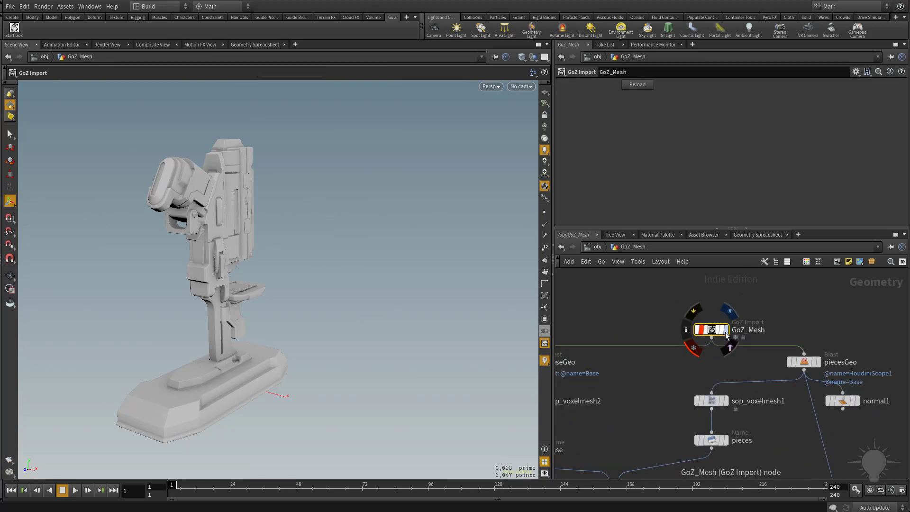
pyautogui.click(726, 332)
# Activate the Select tool and preview named parts such as EyePiece and Hinge from the mesh's group list.
pyautogui.click(9, 135)
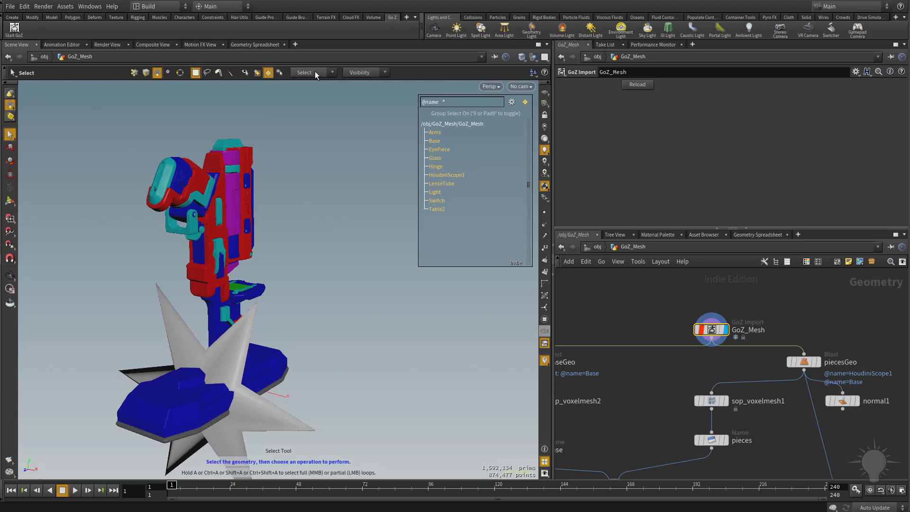
pyautogui.click(323, 73)
pyautogui.click(313, 128)
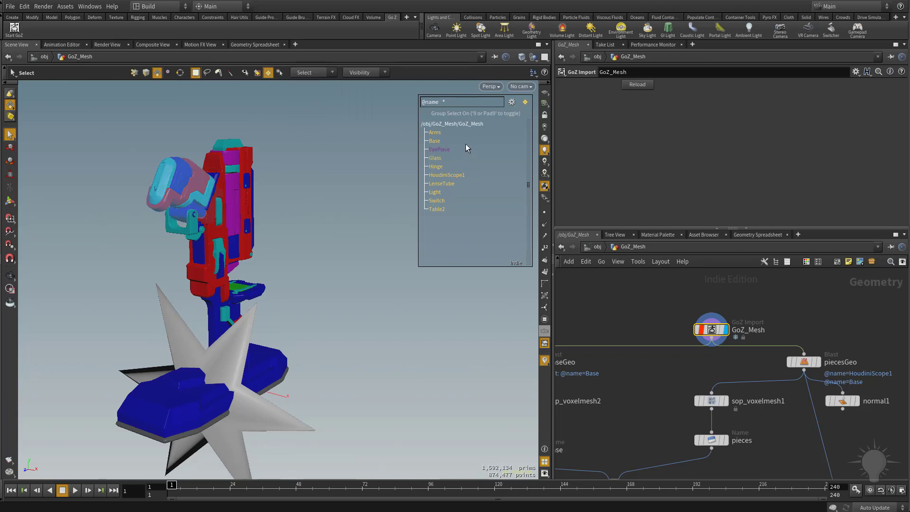
pyautogui.click(435, 166)
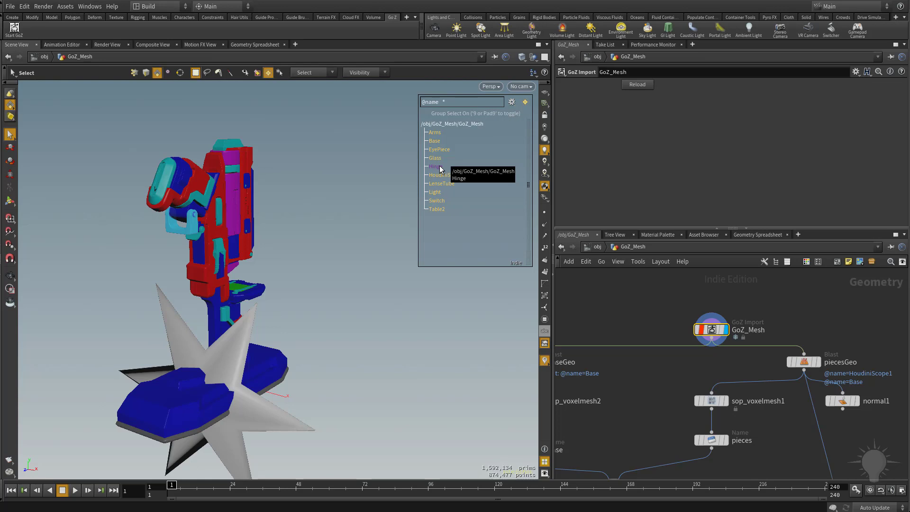
pyautogui.scroll(-5, 684, 386)
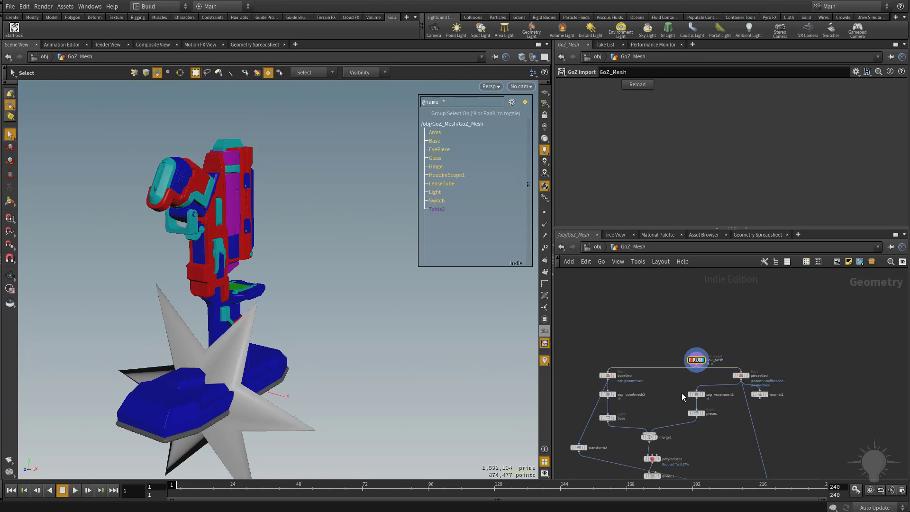
pyautogui.moveTo(719, 375); pyautogui.dragTo(743, 384, button='middle')
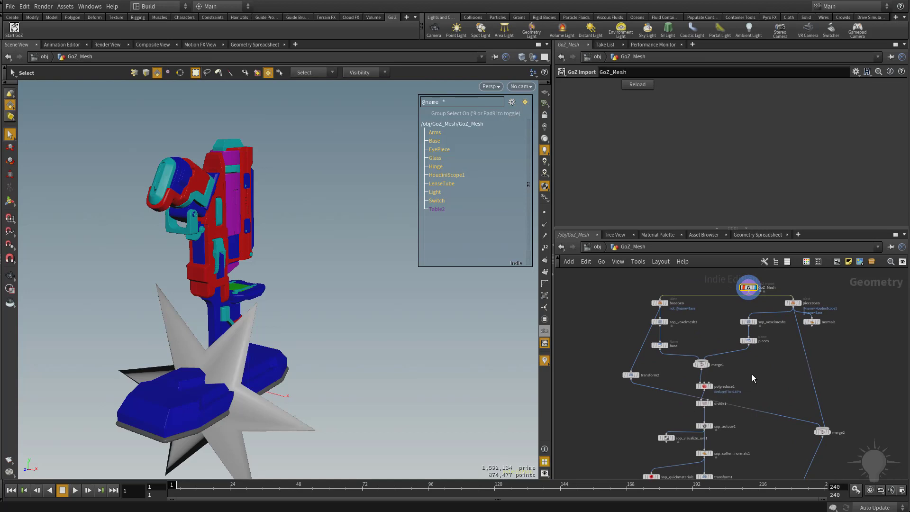
pyautogui.scroll(3, 751, 389)
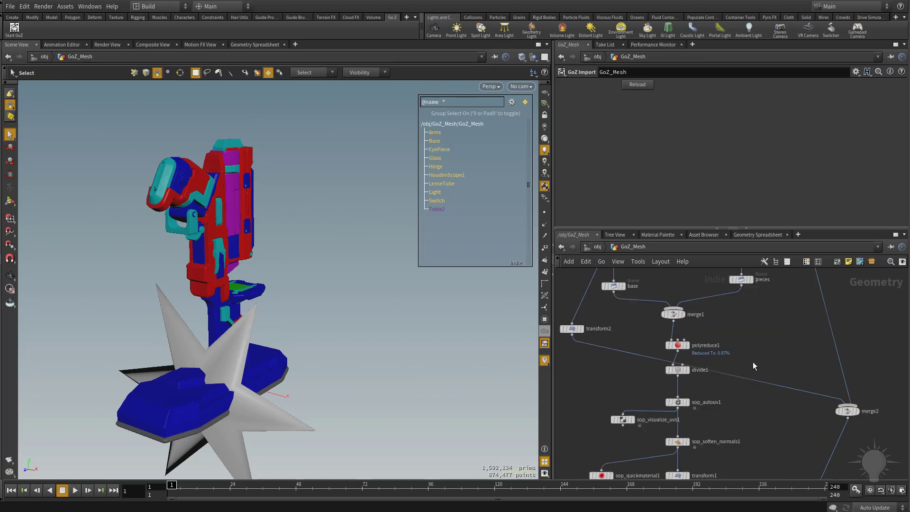